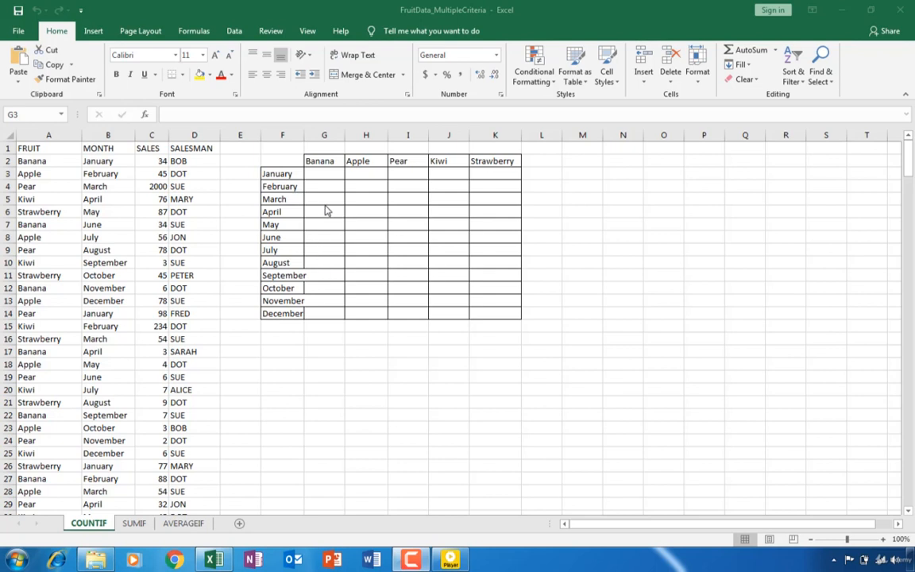
Examine the cells of the January row and the fruit headers in the empty month-by-fruit table
left_click(324, 175)
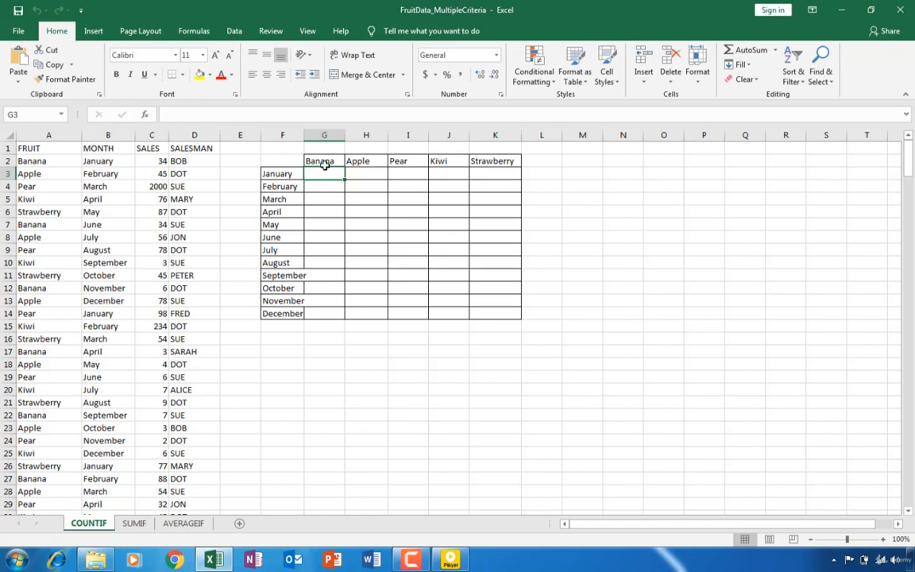
left_click(369, 175)
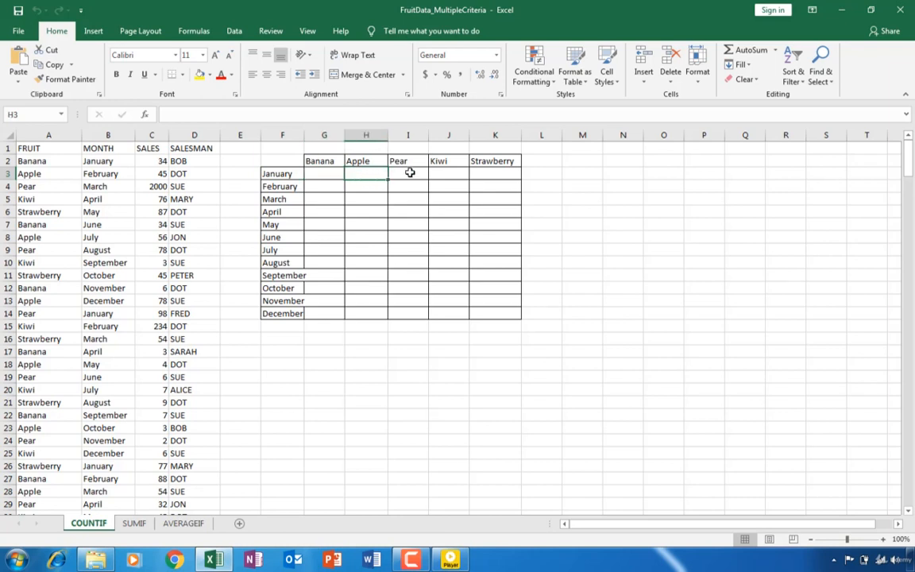
left_click(411, 173)
left_click(447, 175)
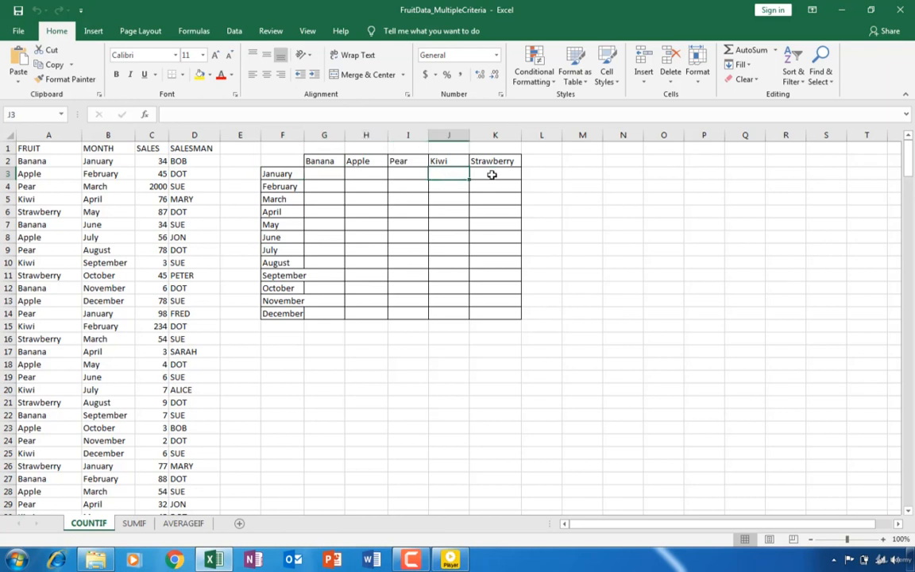
left_click(493, 173)
left_click(336, 181)
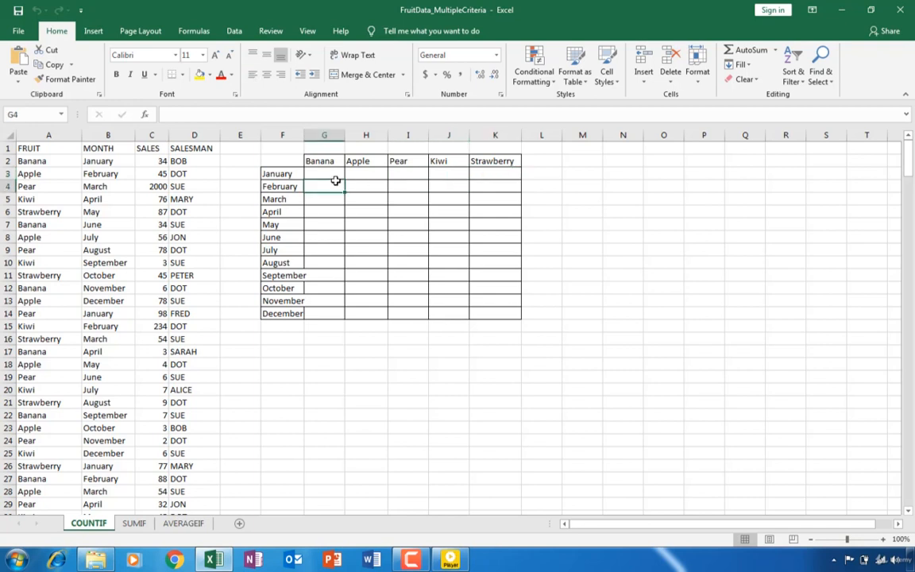
left_click(322, 172)
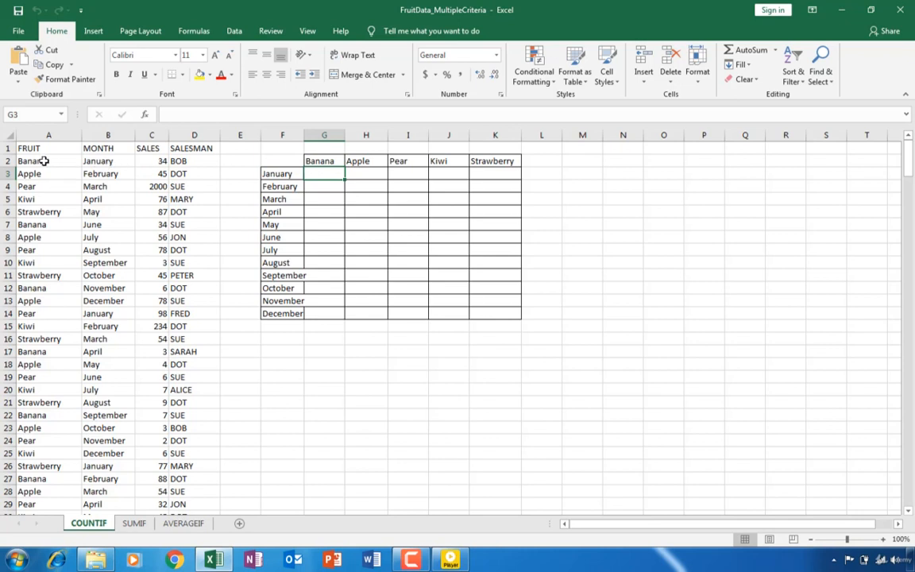
left_click(324, 162)
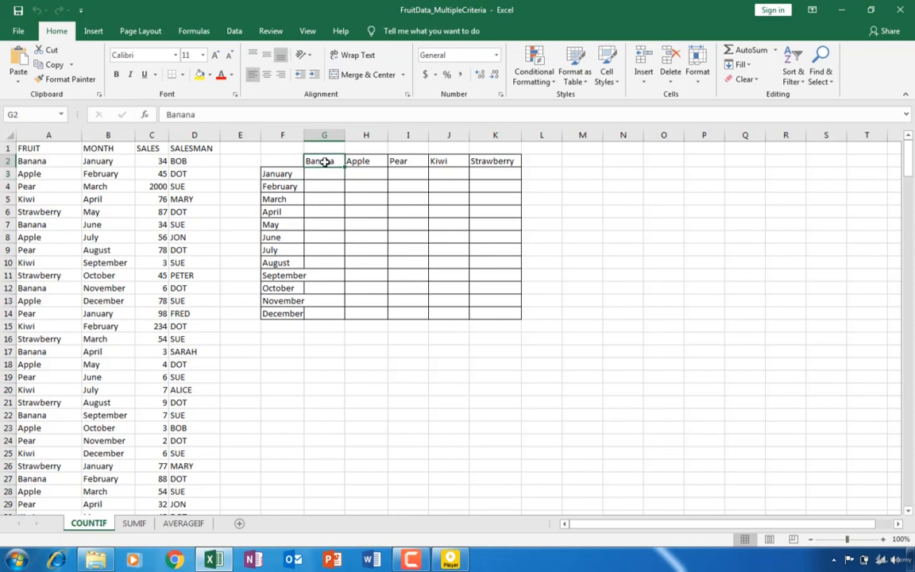
left_click(367, 163)
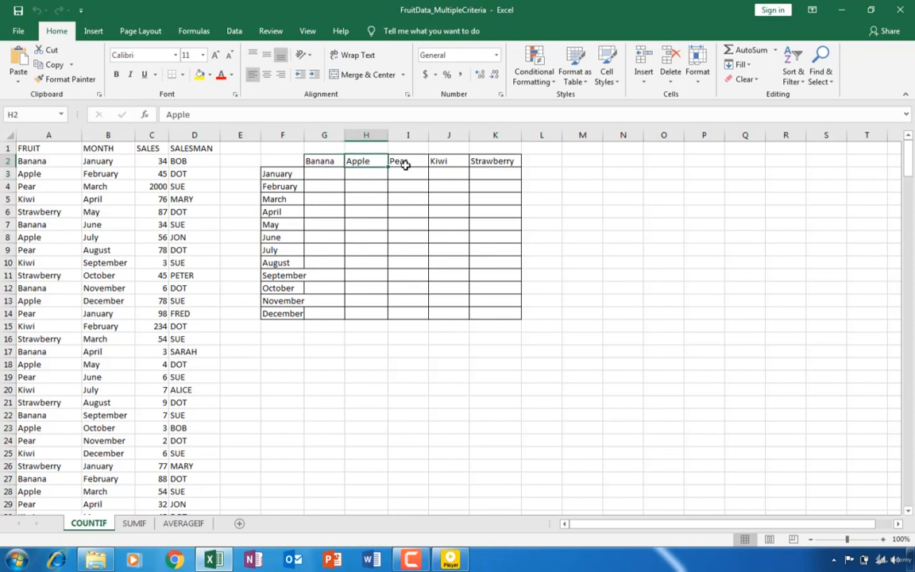
left_click_drag(406, 164, 435, 164)
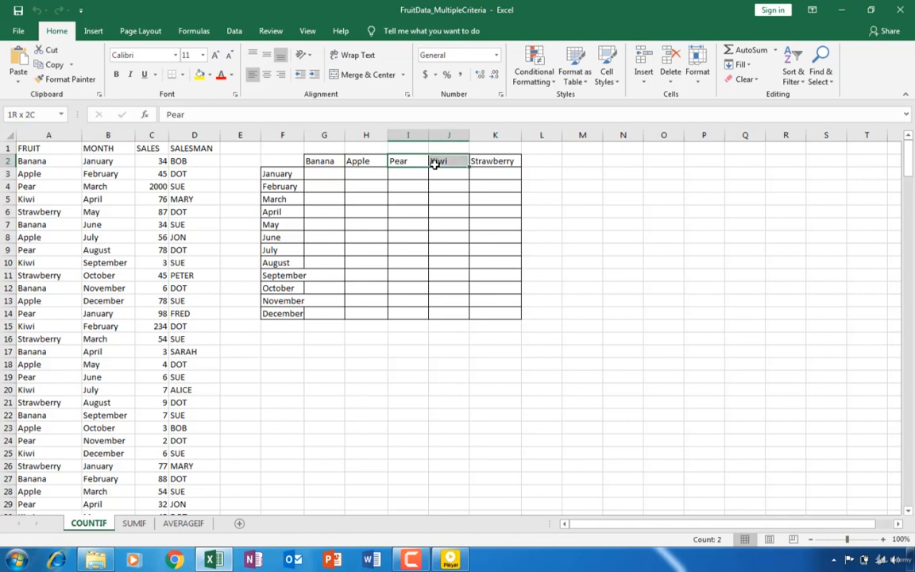
Begin a COUNTIFS formula in G3 with the named range month and the January cell F3 as its criterion
left_click(313, 174)
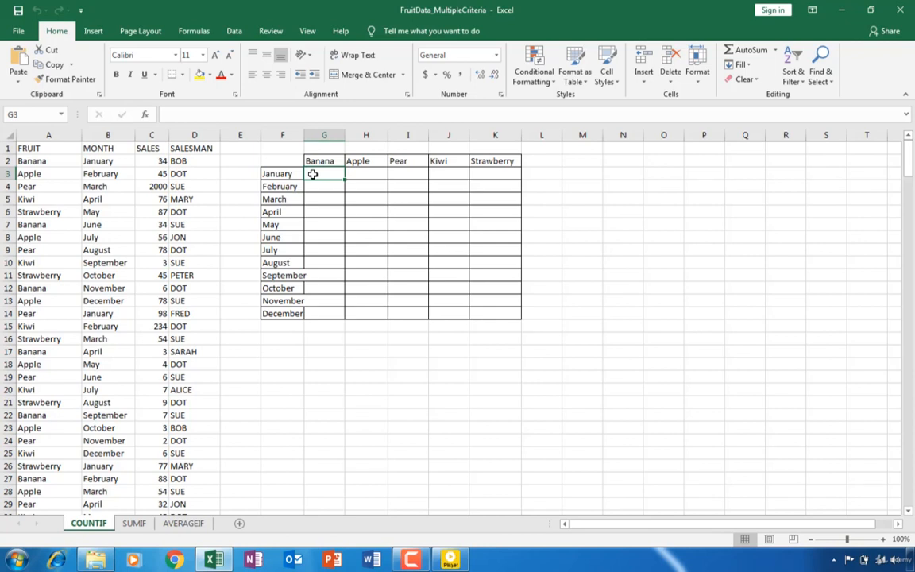
type("=count")
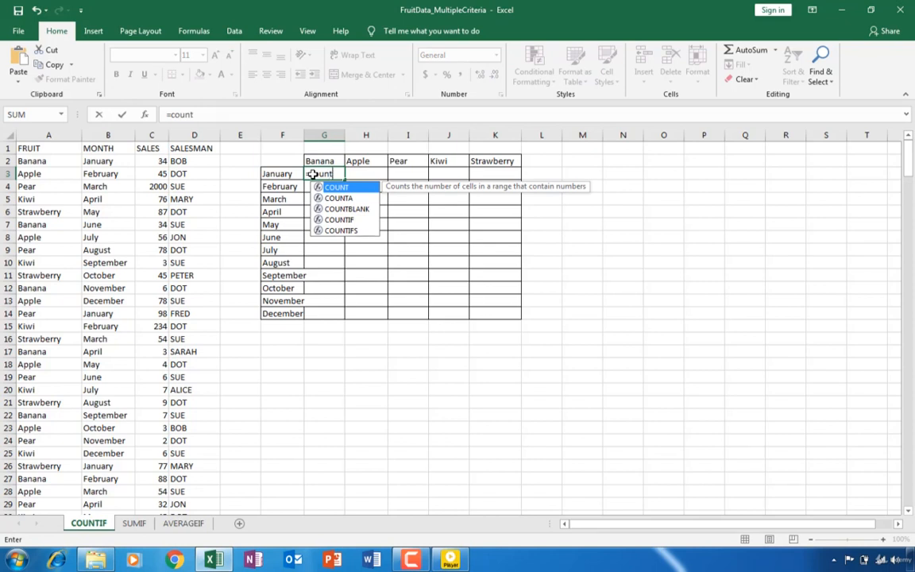
type("if")
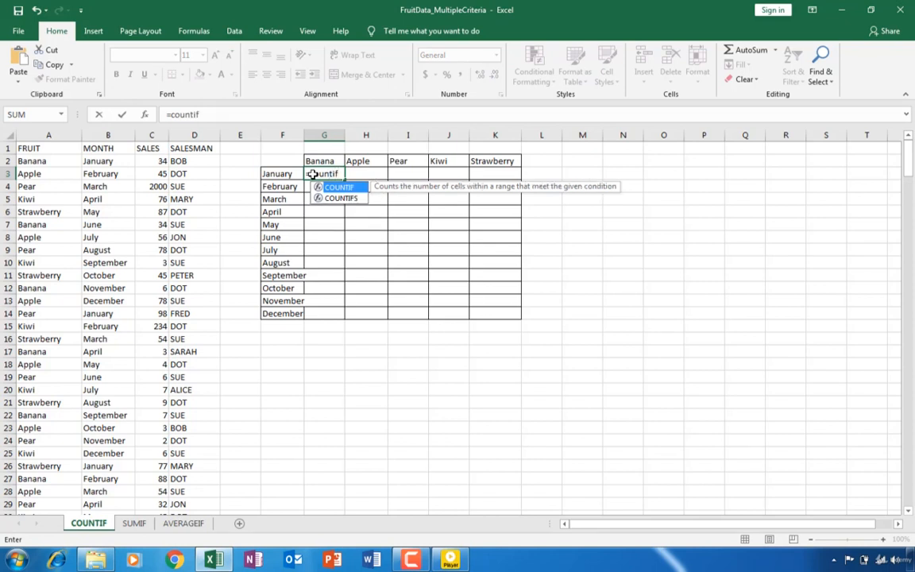
type("s")
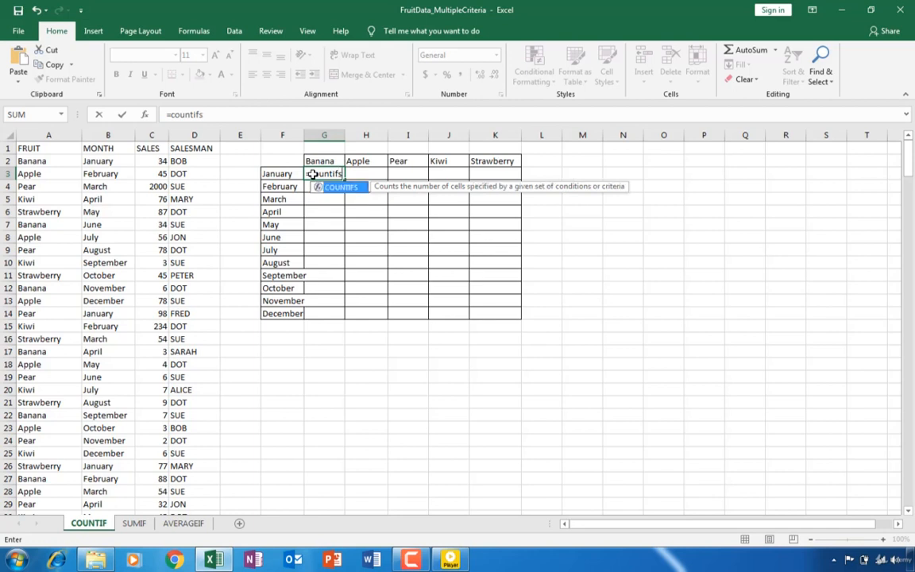
type("(")
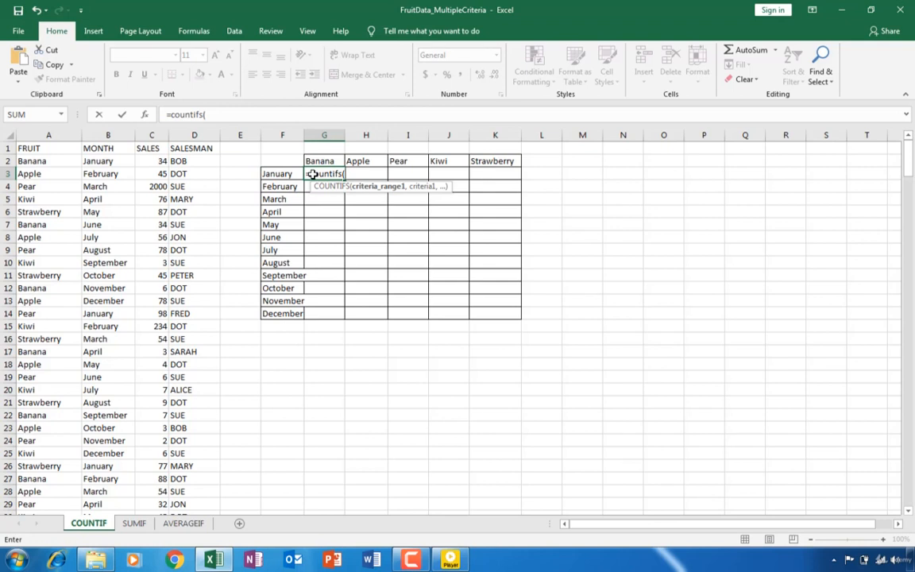
type("mon")
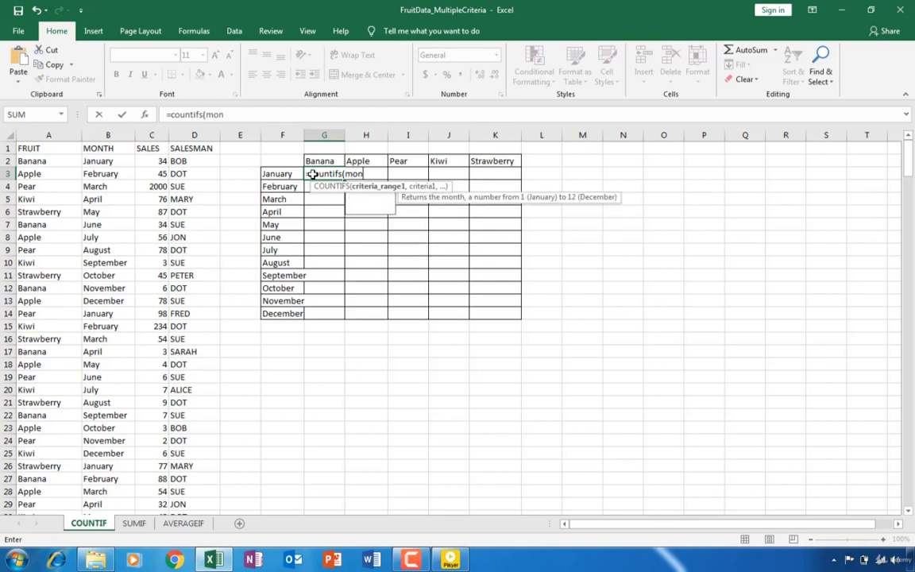
type("th,")
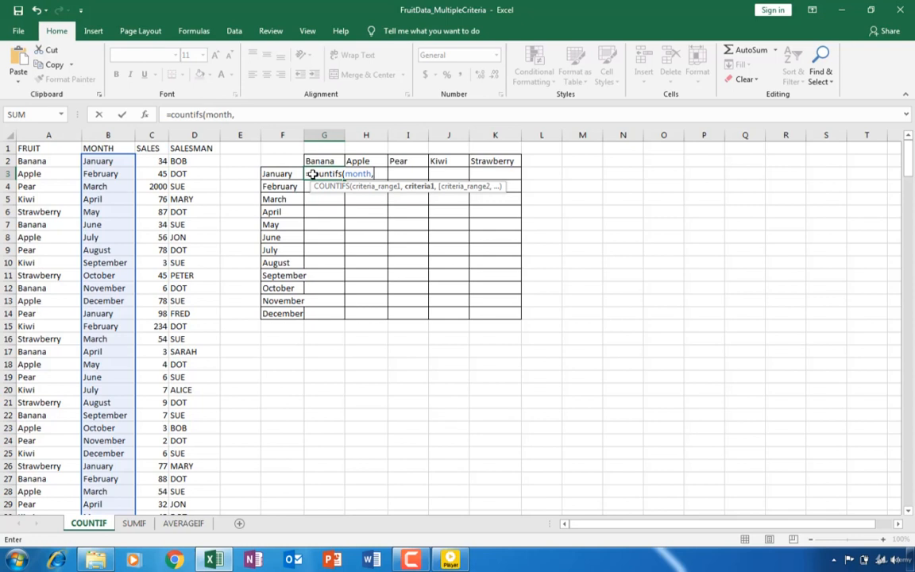
left_click(281, 175)
left_click(280, 176)
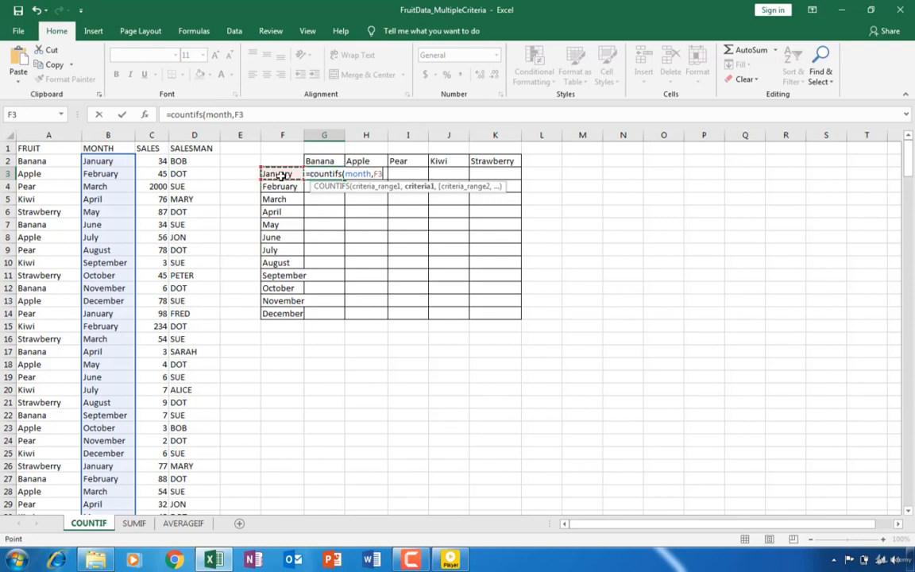
Add the named range fruit with the Banana header G2 as second criterion and complete the COUNTIFS formula
type(",")
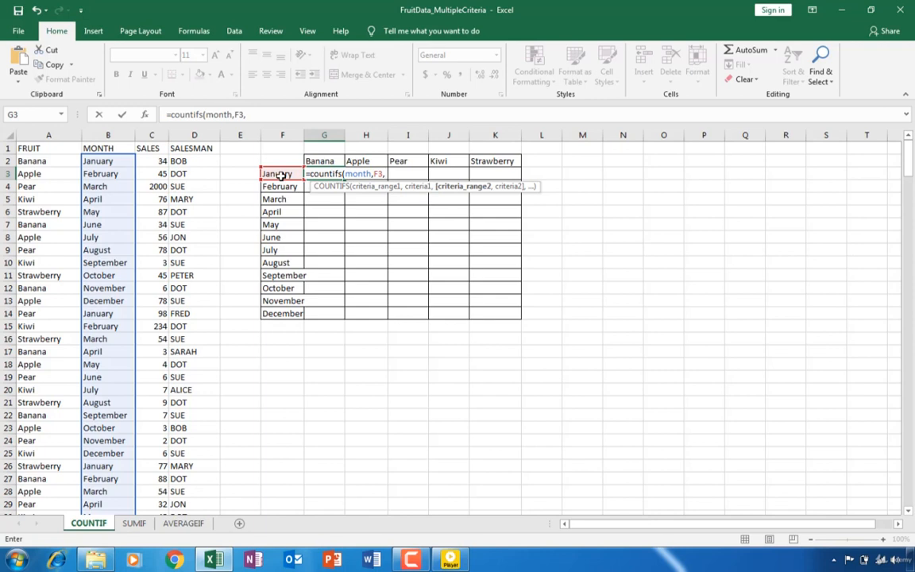
type("frui")
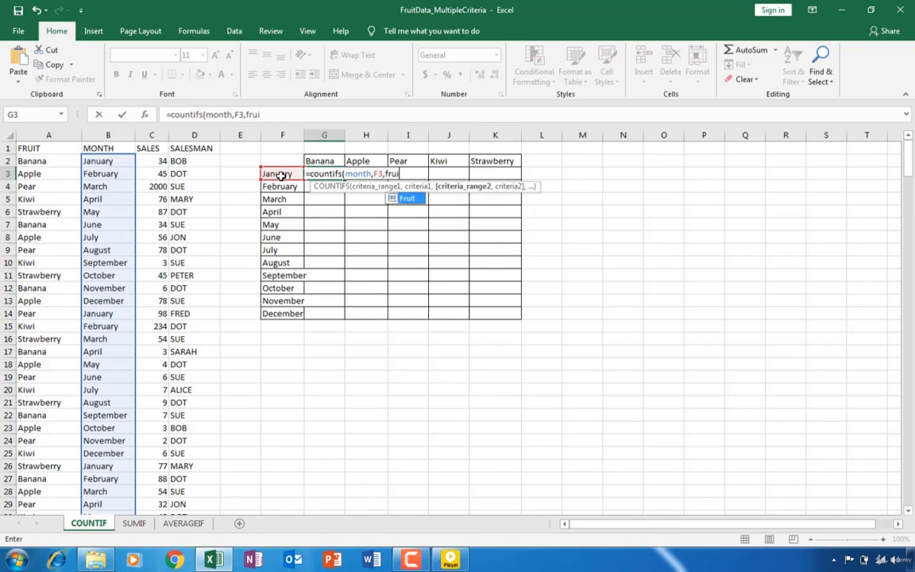
type("t,")
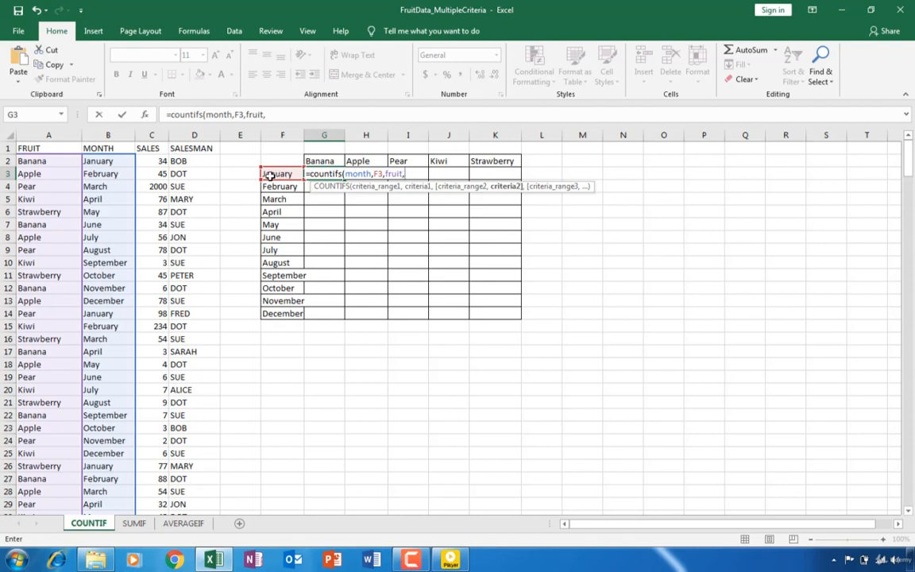
left_click(317, 161)
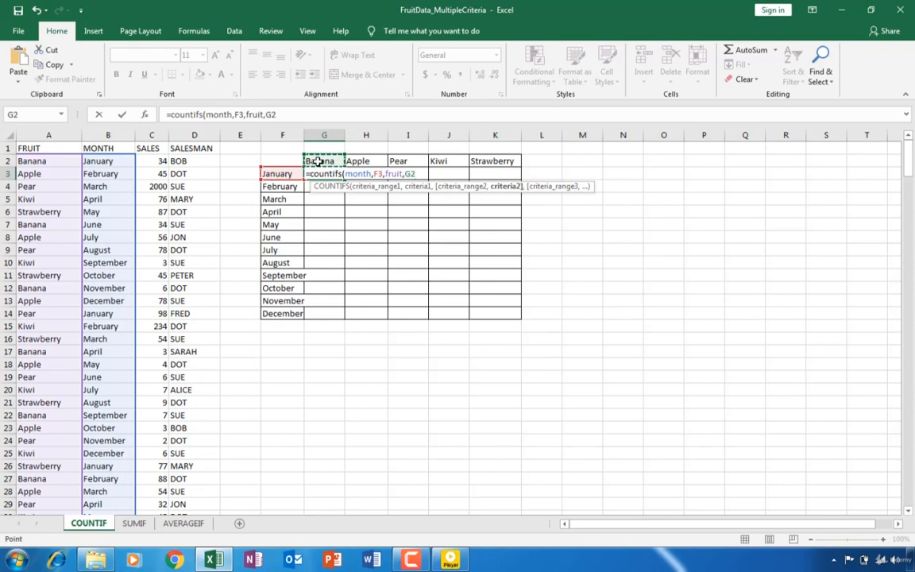
type(")")
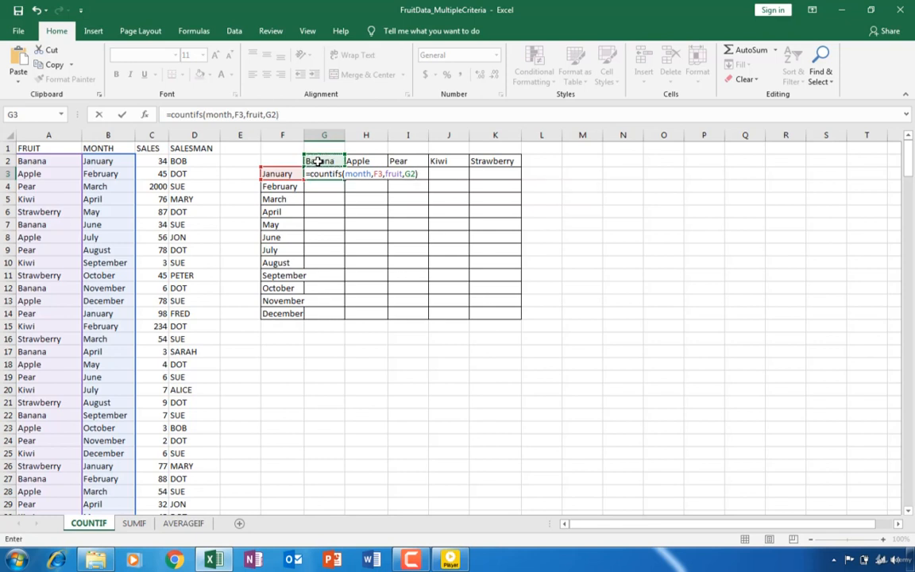
key("Return")
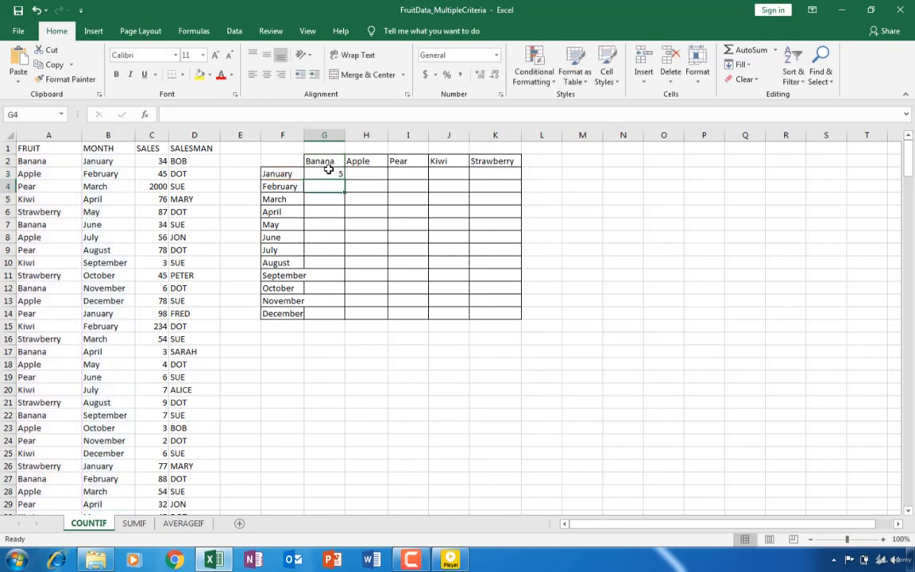
Check G3's references to column F and row 2, keeping the current Windows color scheme with the ask-again option
left_click(327, 172)
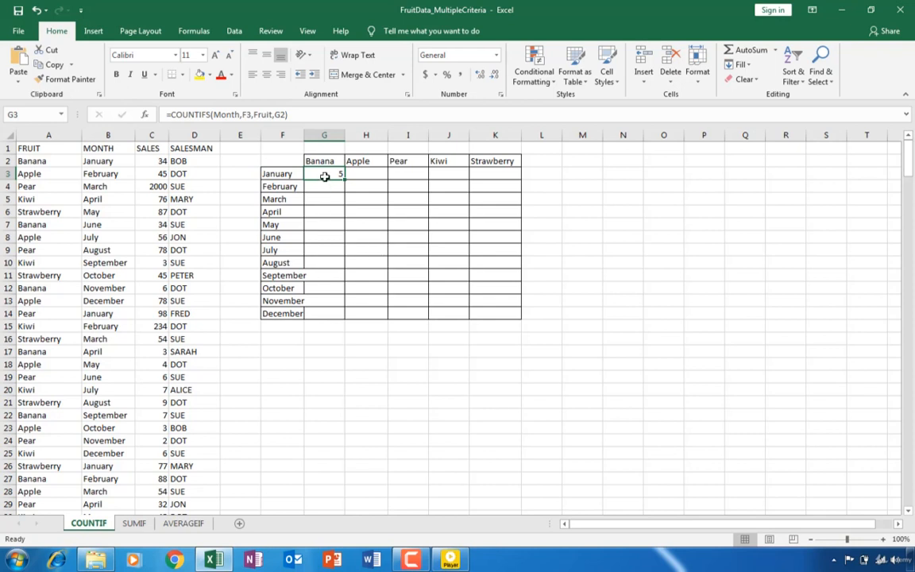
left_click(293, 174)
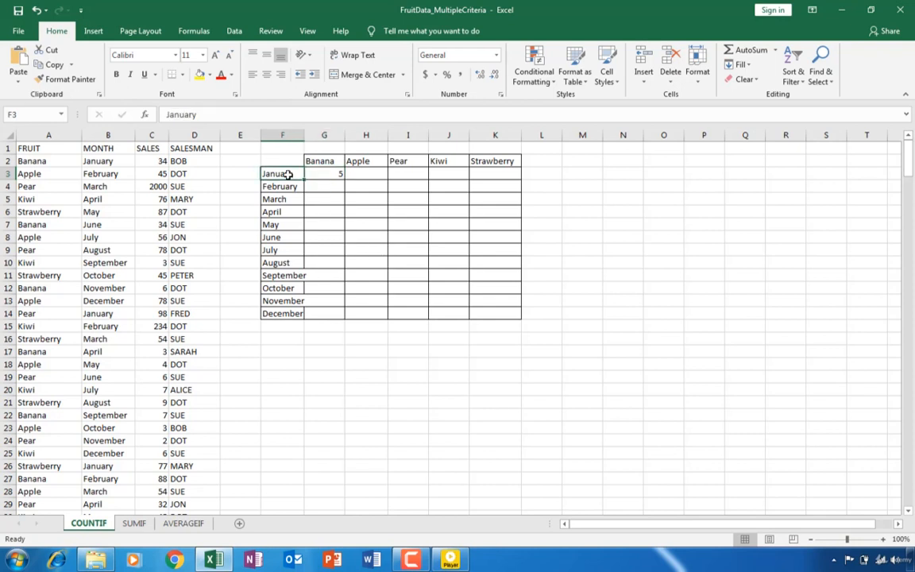
left_click(281, 134)
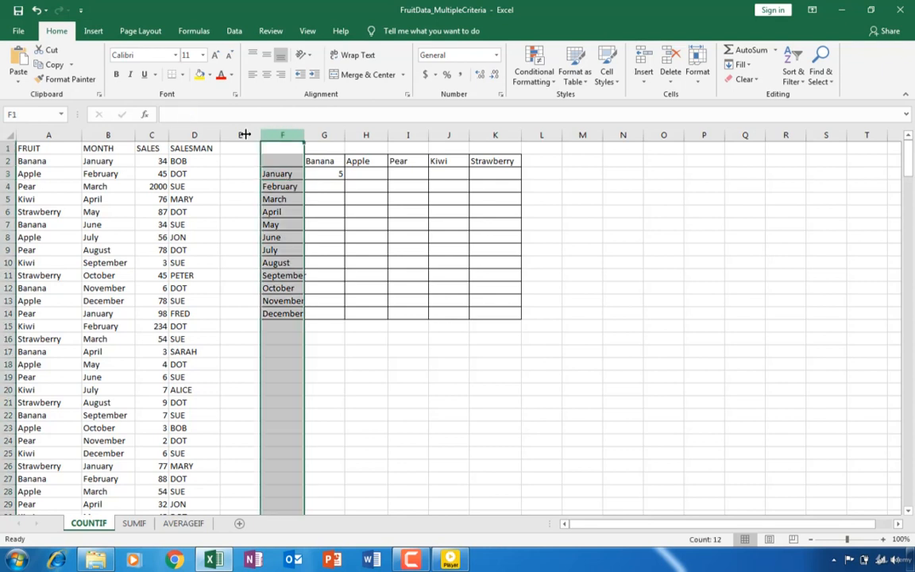
left_click(6, 161)
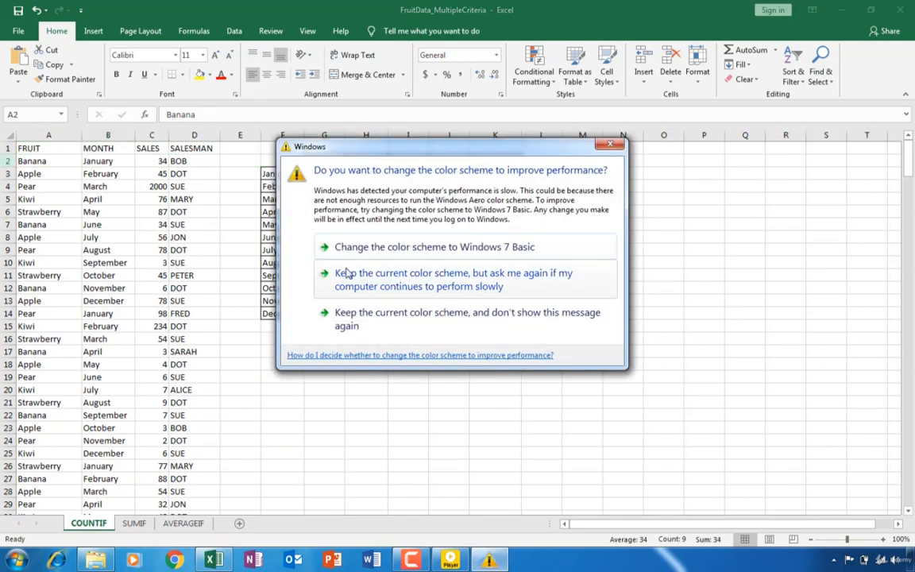
left_click(348, 272)
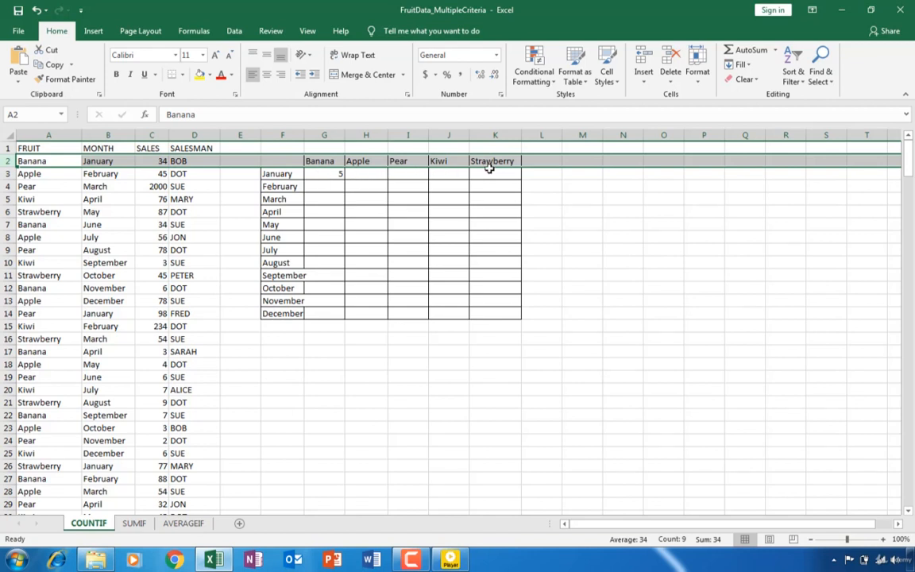
Lock the month column and the fruit header row in G3's formula, making it =COUNTIFS(Month,$F3,Fruit,G$2)
double_click(326, 173)
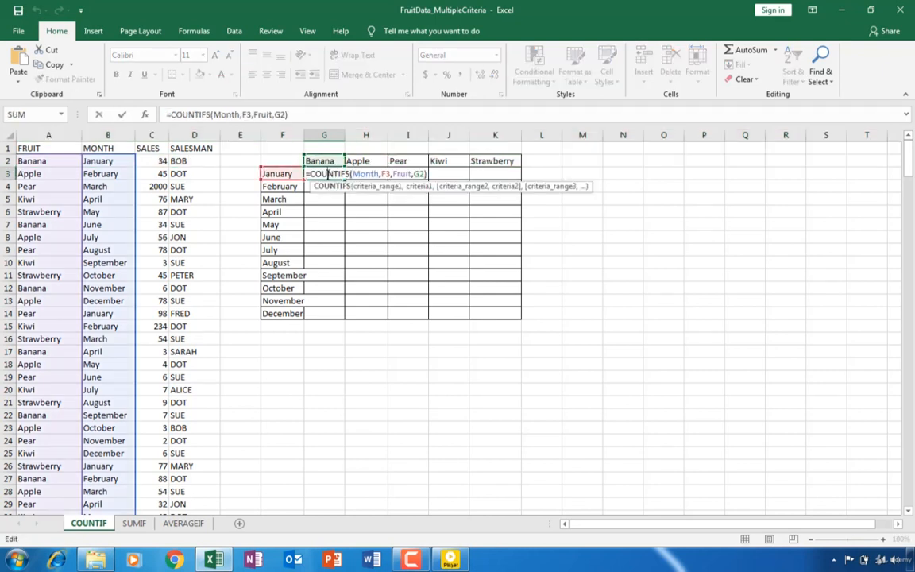
left_click(383, 175)
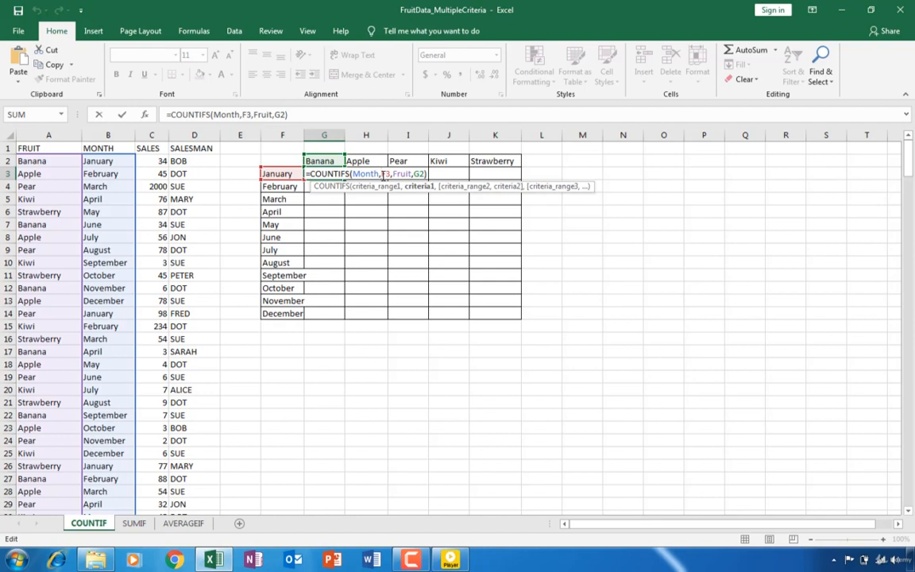
type("$")
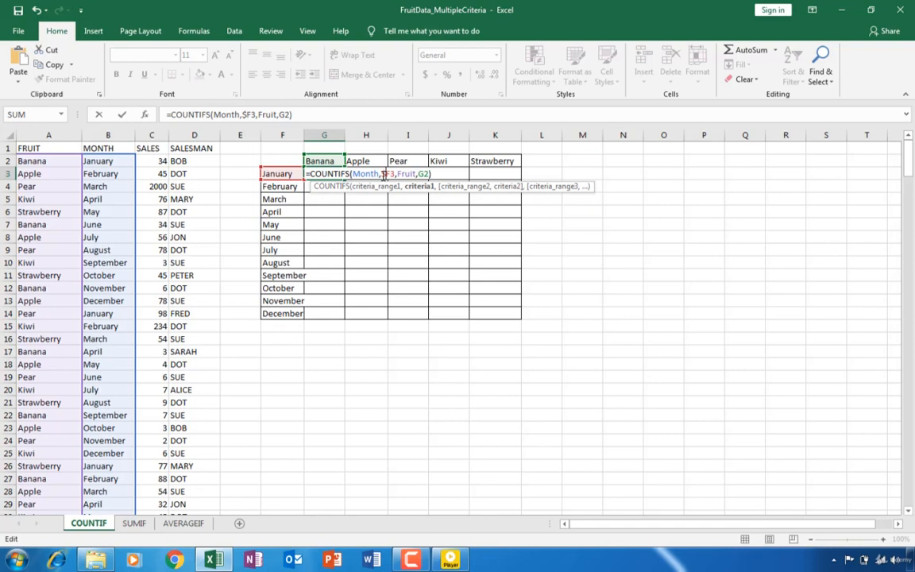
left_click(423, 174)
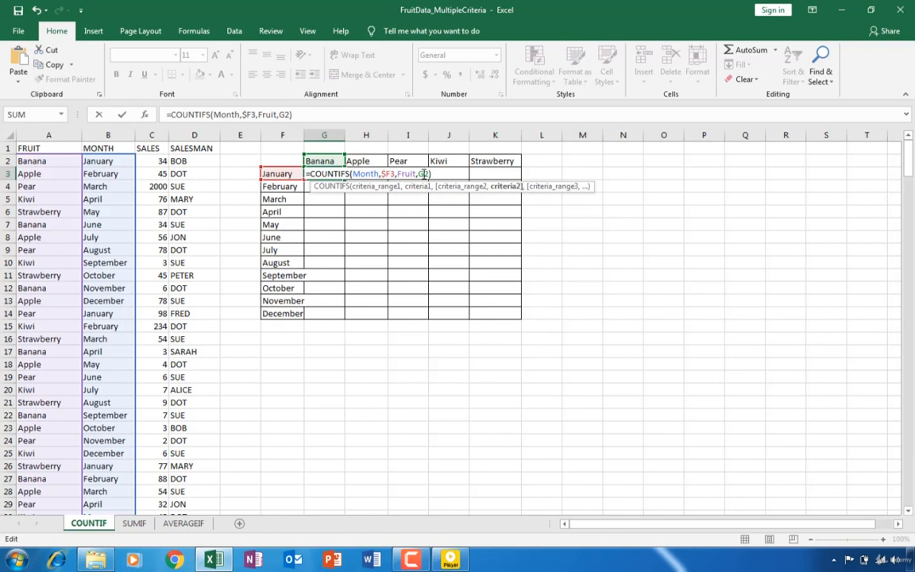
type("$")
key("Return")
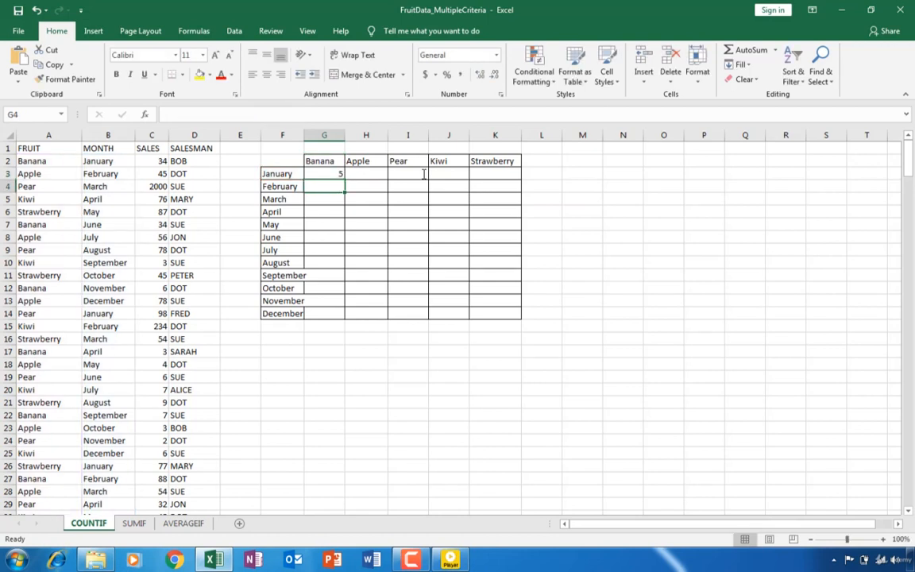
Fill the G3 formula across to Strawberry and down to December, covering G3:K14
left_click(318, 172)
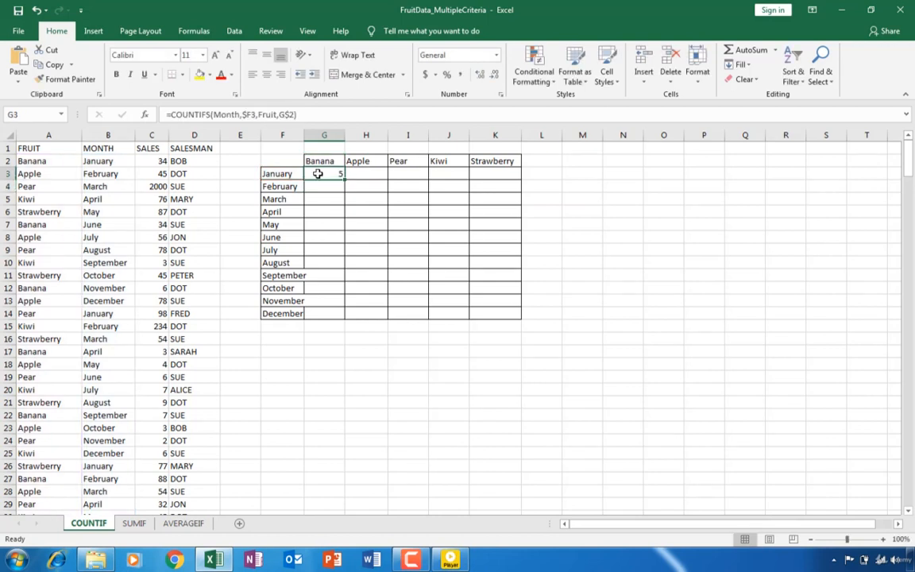
left_click_drag(346, 180, 519, 315)
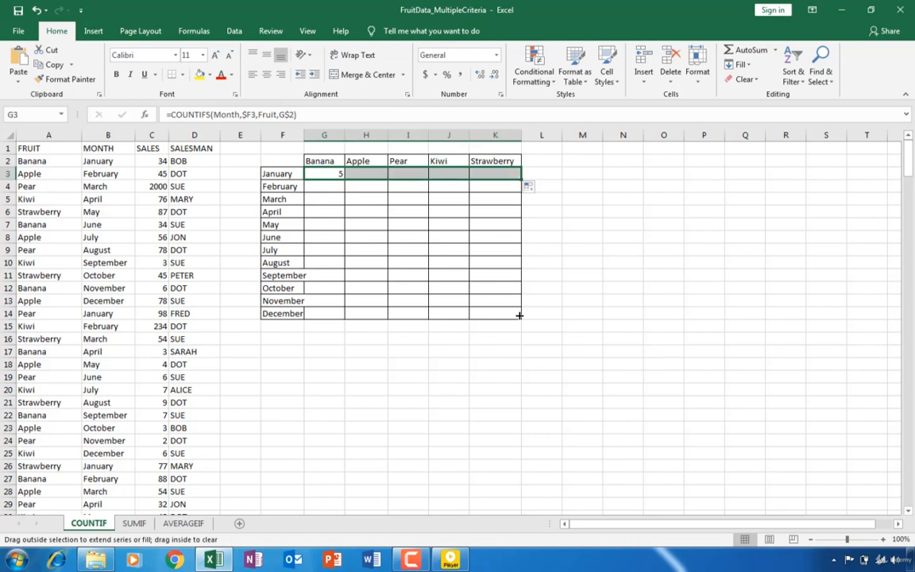
double_click(518, 176)
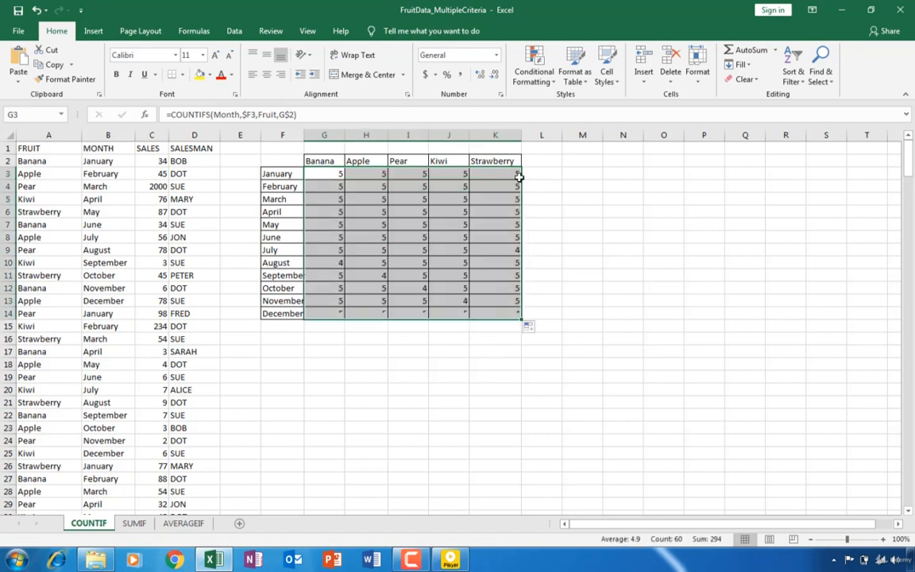
Inspect the COUNTIFS formula in K12 to check its references to the October row and Strawberry header
left_click(494, 285)
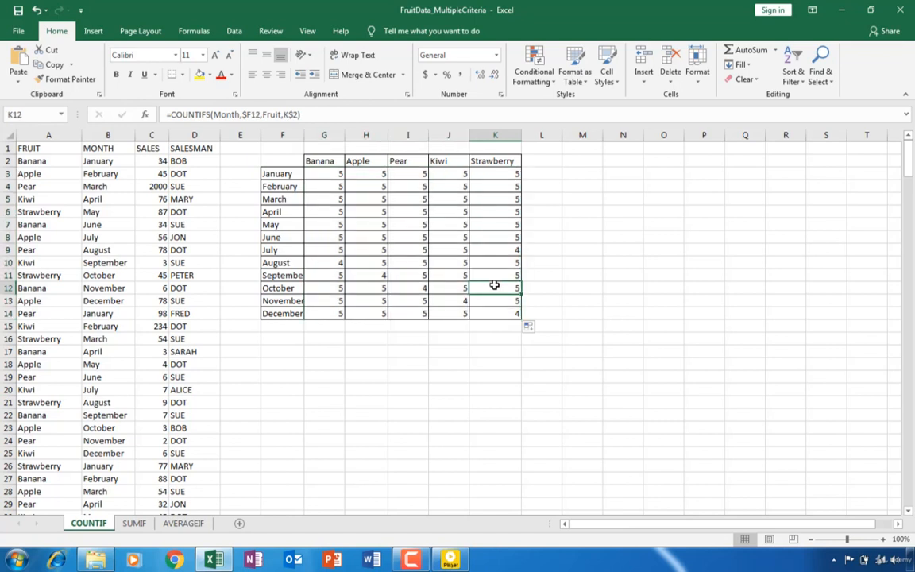
double_click(494, 285)
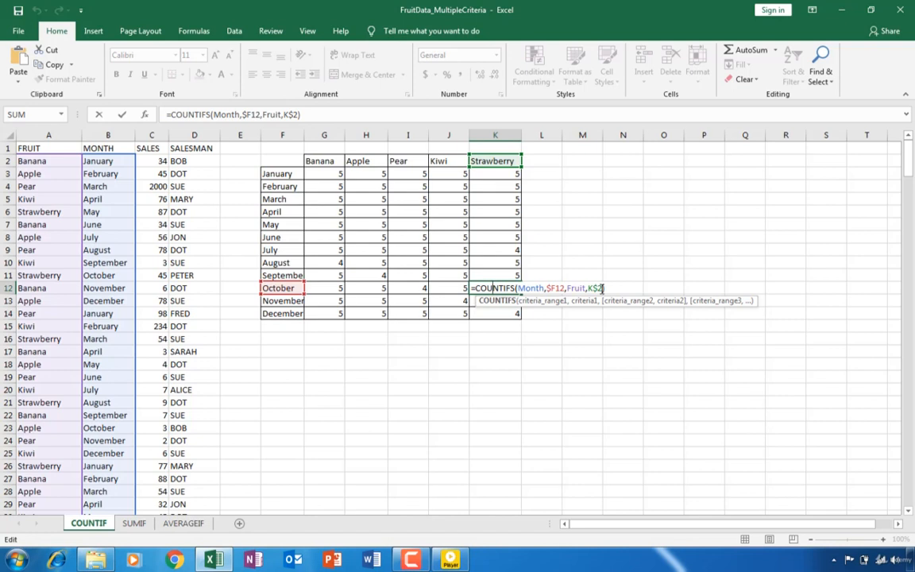
left_click(593, 254)
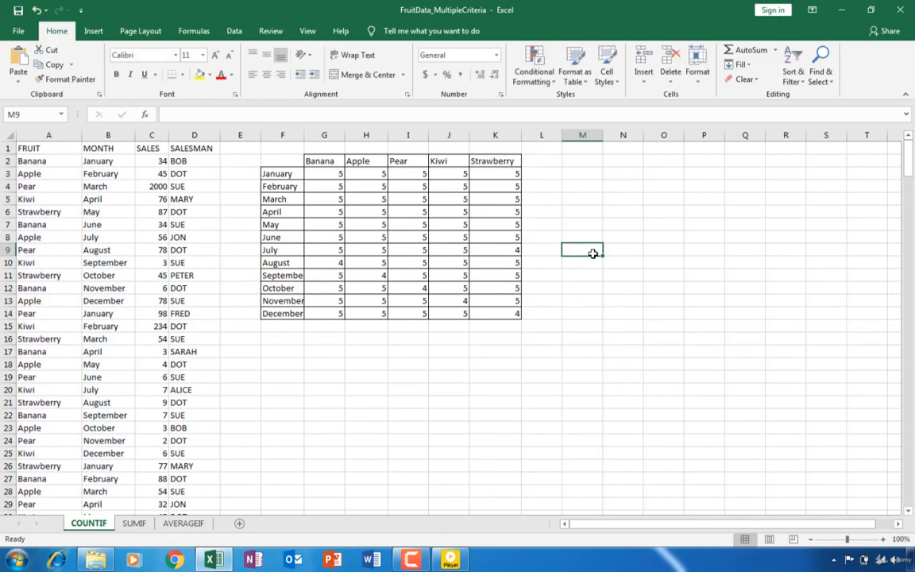
On the SUMIF sheet, begin a SUMIFS formula in G3 with the named range sales as the sum range
left_click(135, 524)
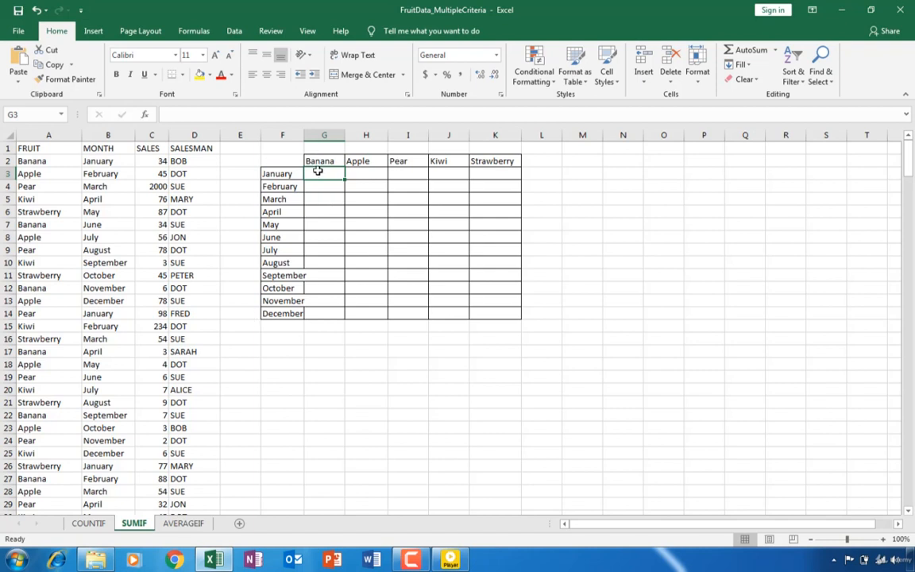
type("=")
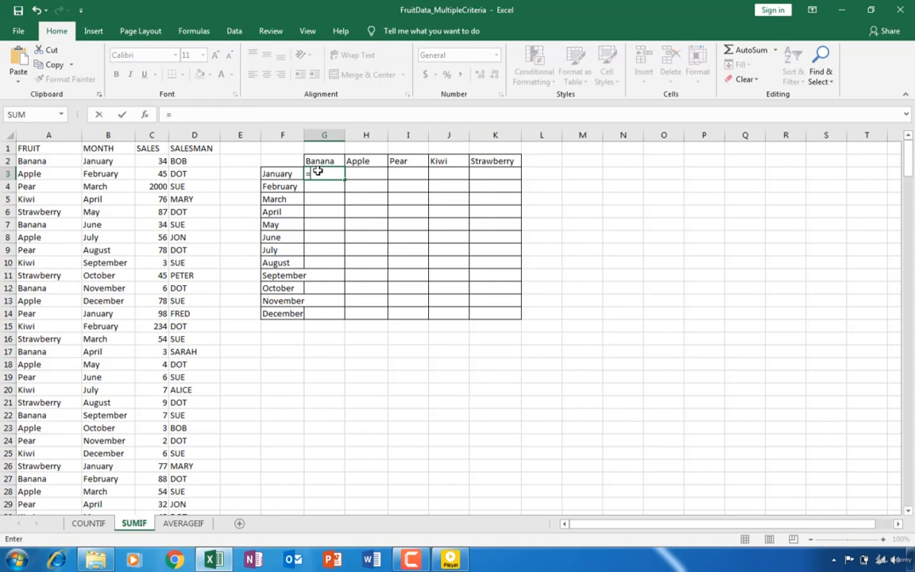
type("sumif")
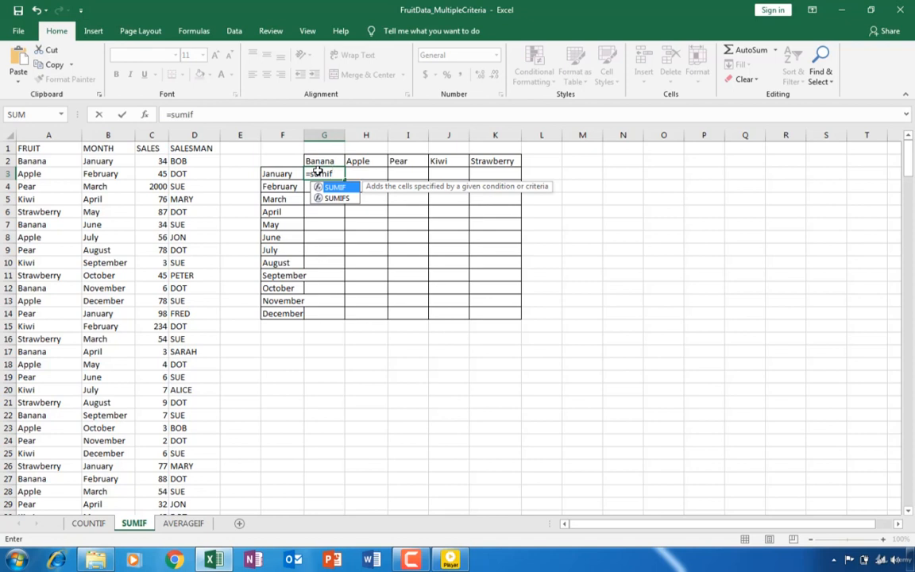
type("s")
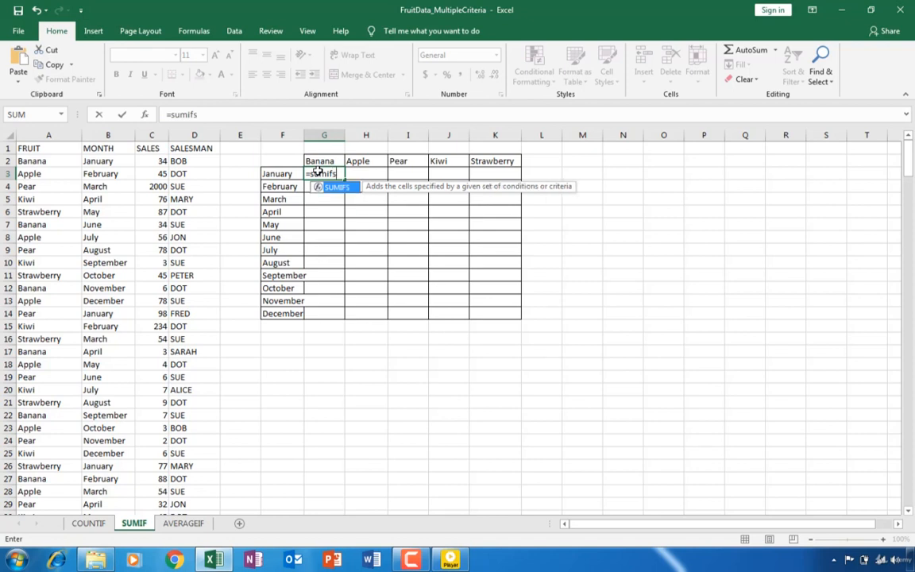
type("(")
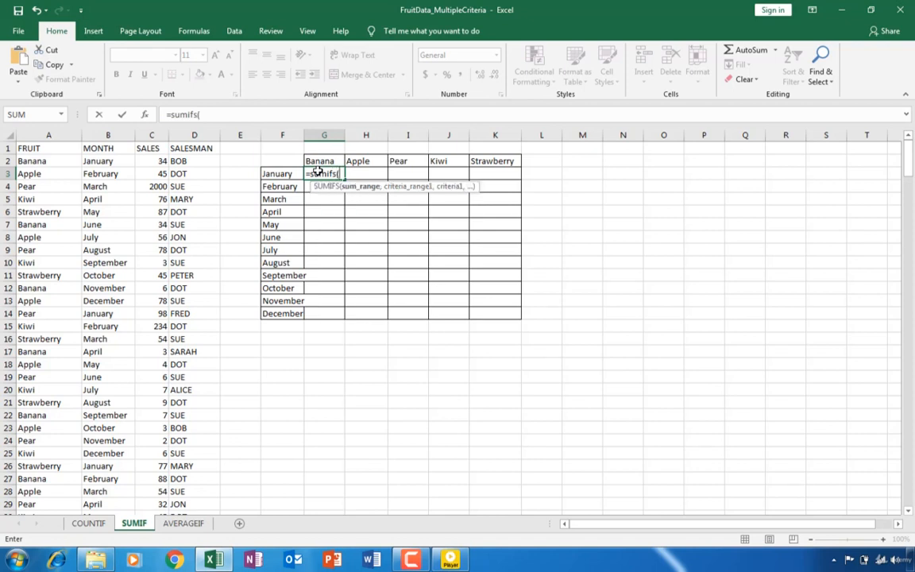
type("sales")
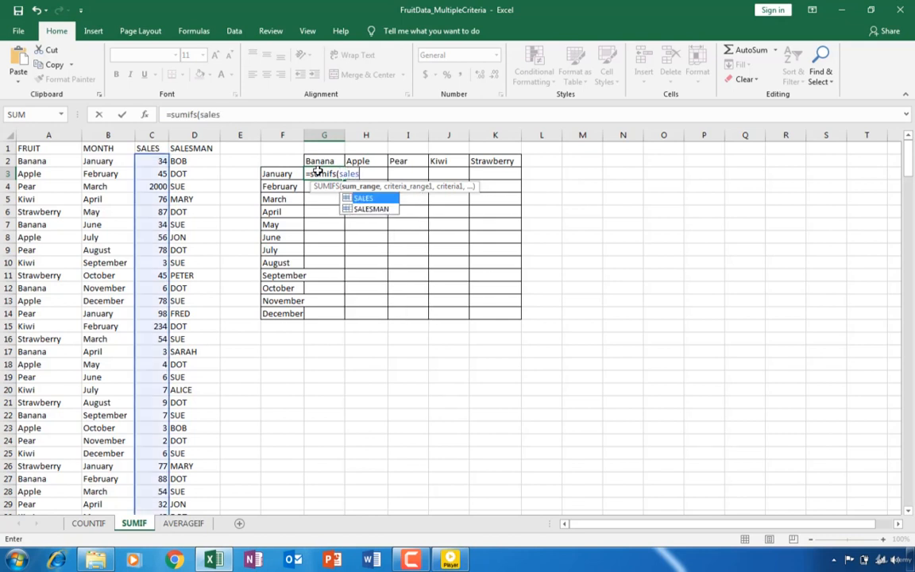
type(",")
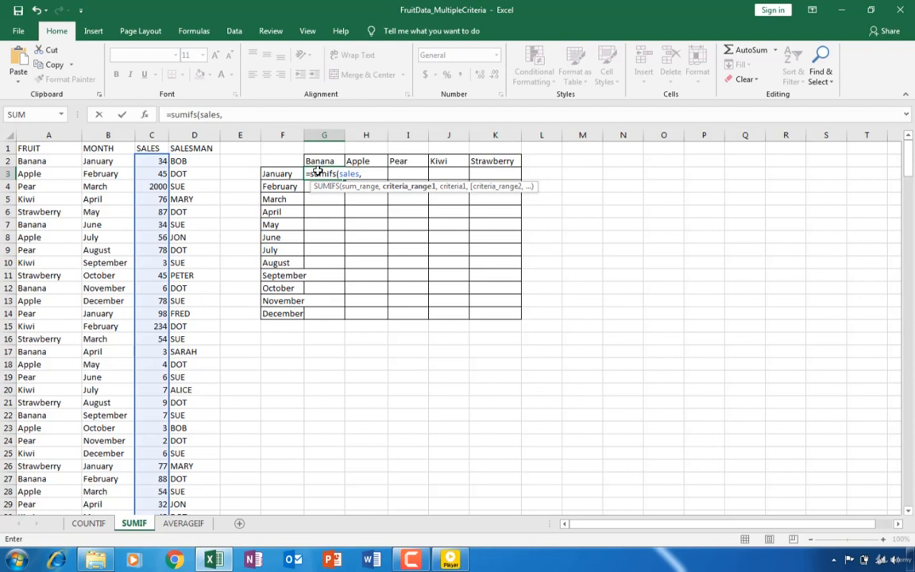
Add the named range month with the January cell F3 as the first criterion of the SUMIFS formula
type("mon")
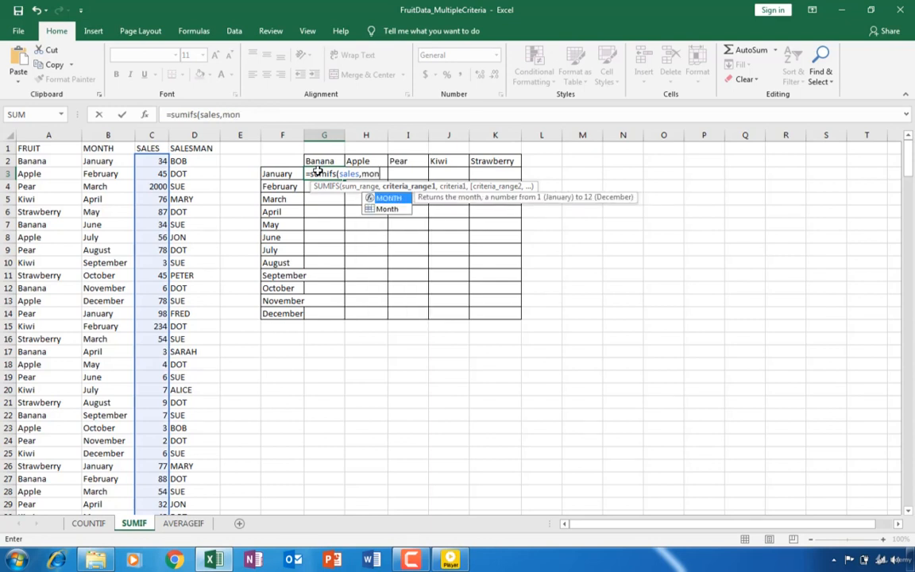
type("th")
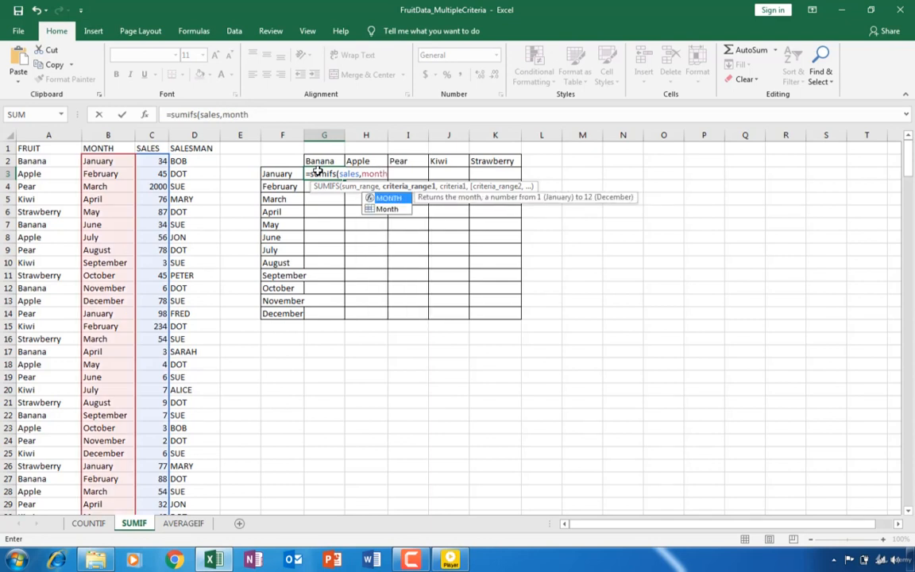
type(",")
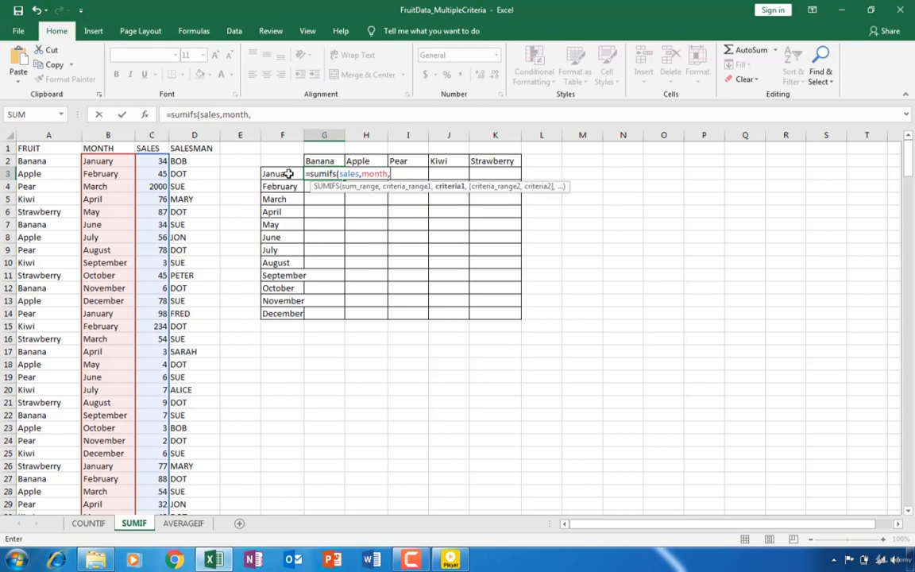
left_click(289, 173)
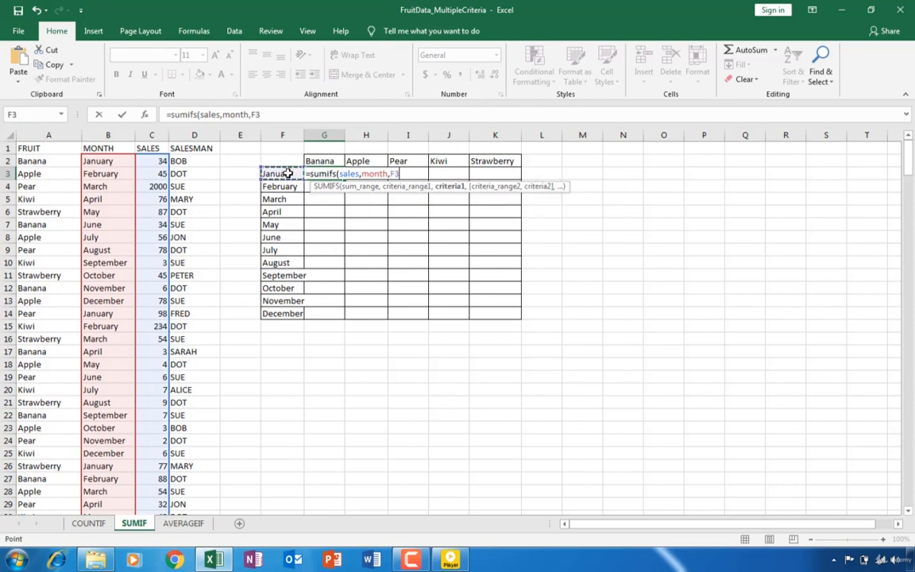
type(",")
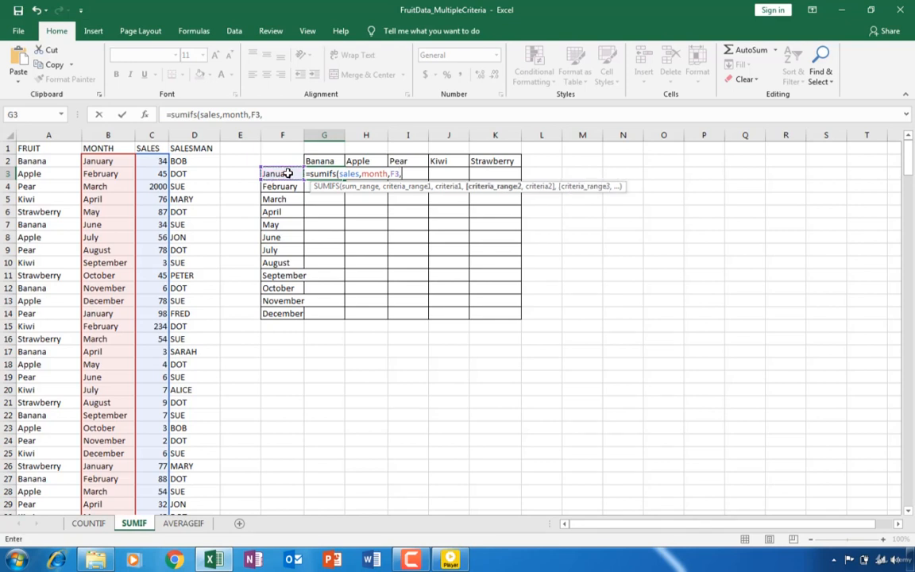
Add the named range fruit with the Banana header G2 as second criterion and complete the SUMIFS formula
type("fr")
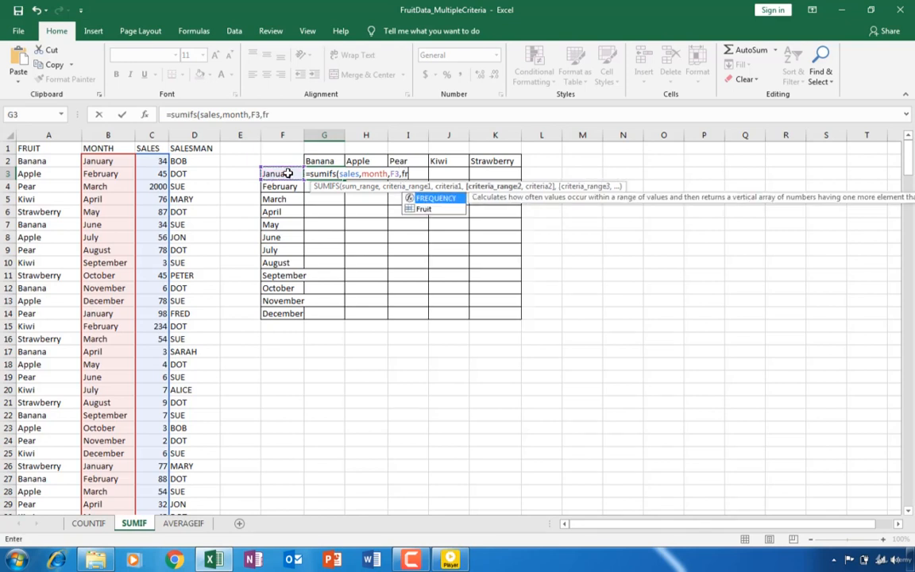
type("uit")
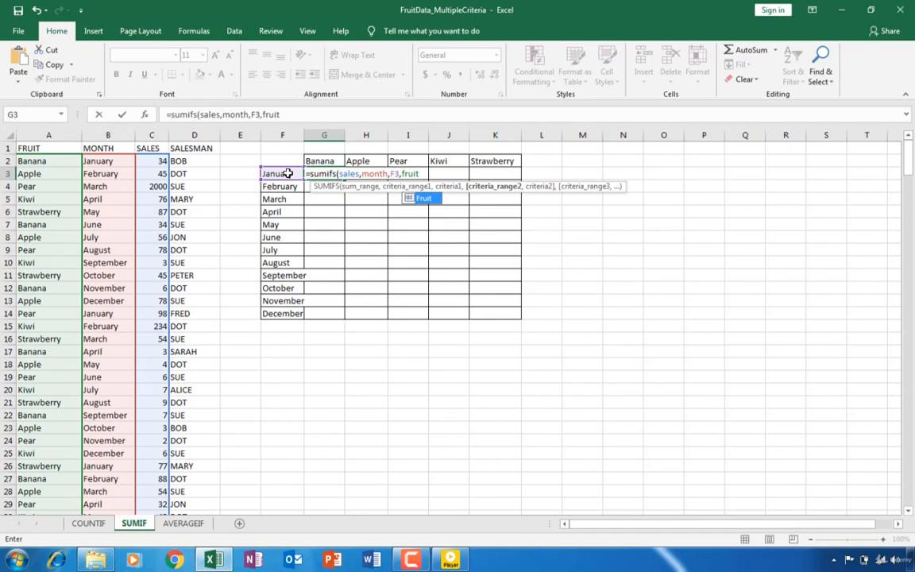
type(",")
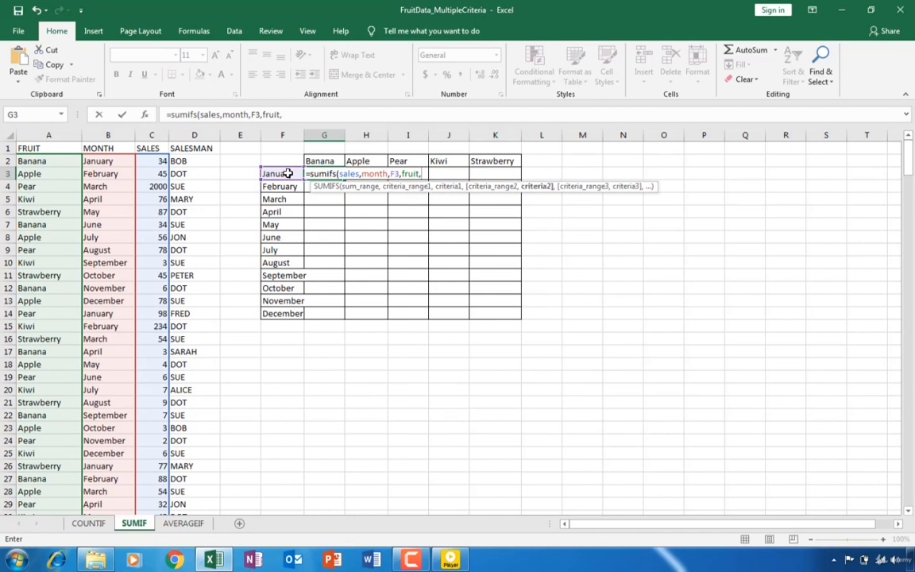
left_click(314, 161)
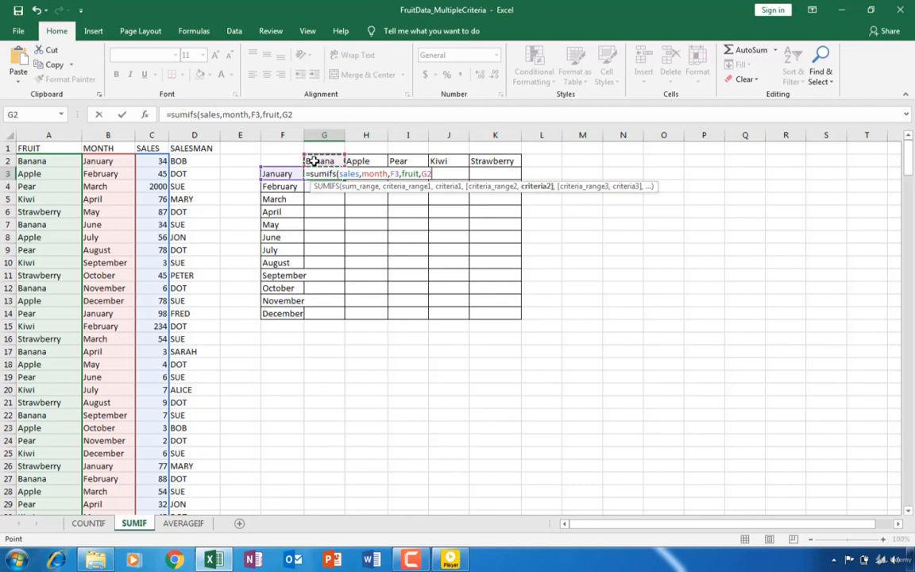
type(")")
key("ctrl+Return")
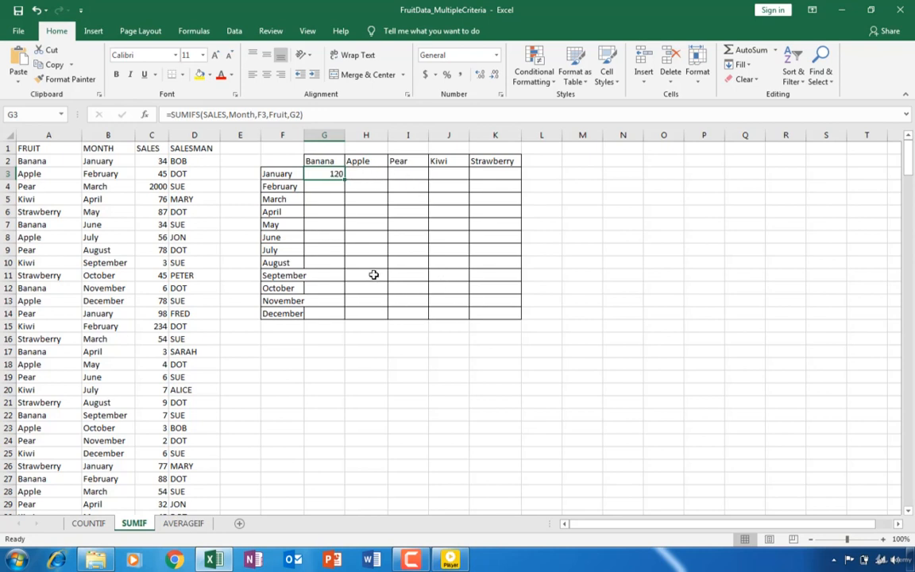
Lock column F and row 2 in G3's criteria references, making the formula =SUMIFS(SALES,Month,$F3,Fruit,G$2)
left_click(273, 136)
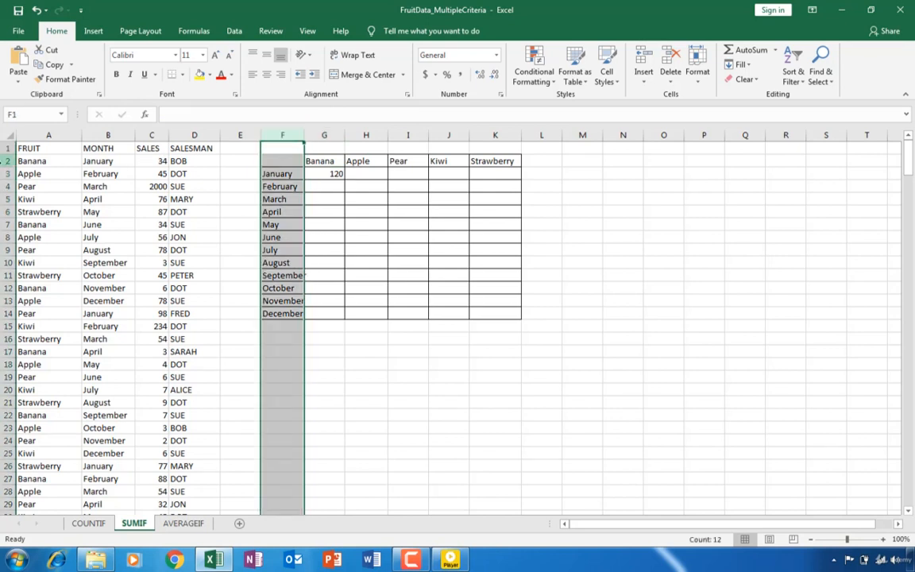
left_click(8, 161)
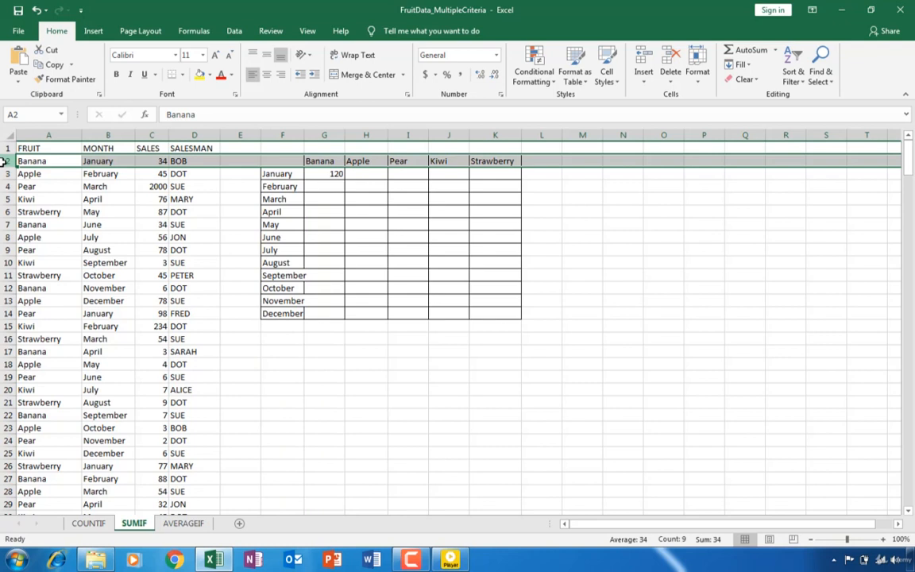
double_click(333, 174)
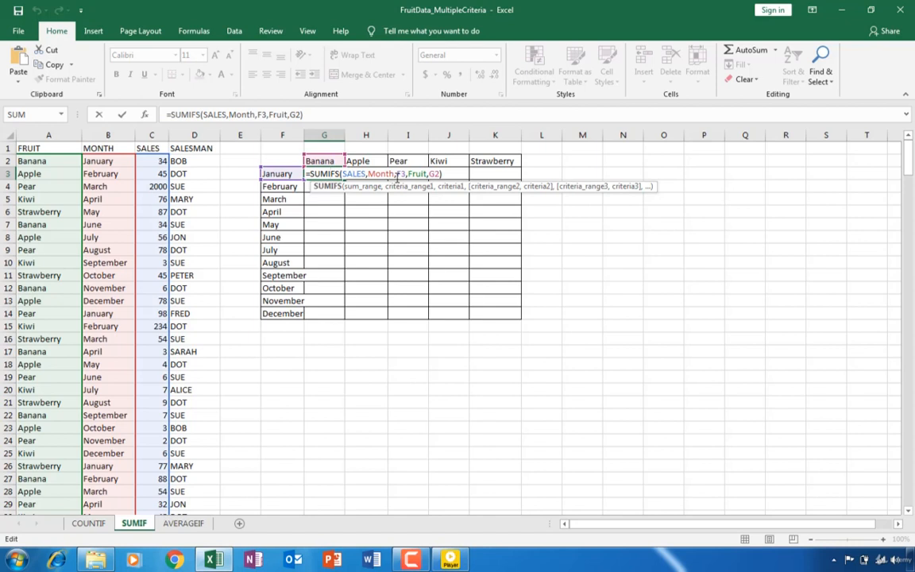
left_click(397, 176)
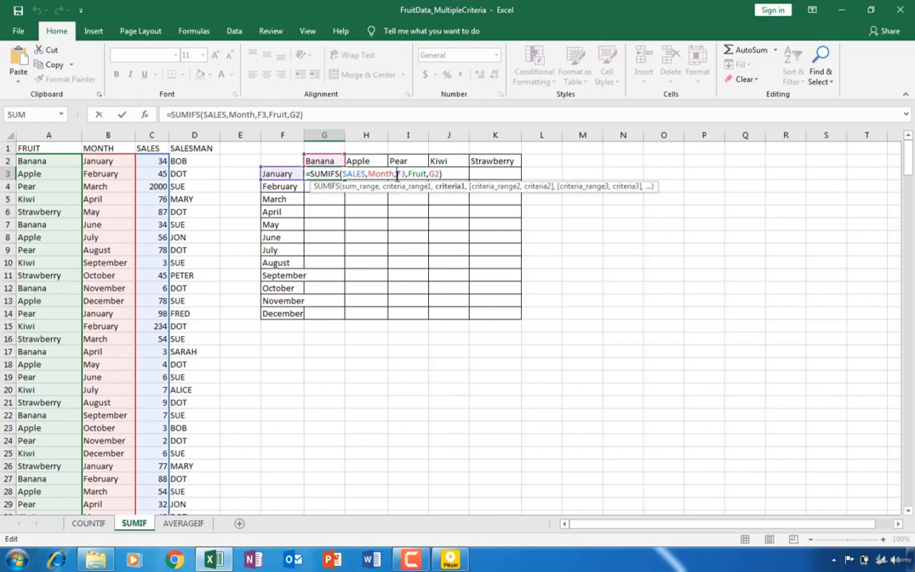
type("$")
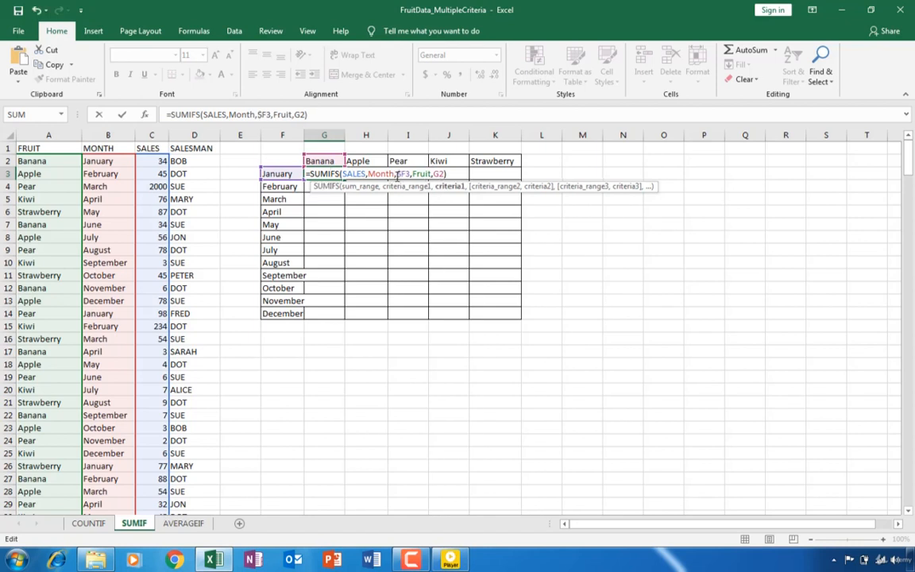
left_click(439, 174)
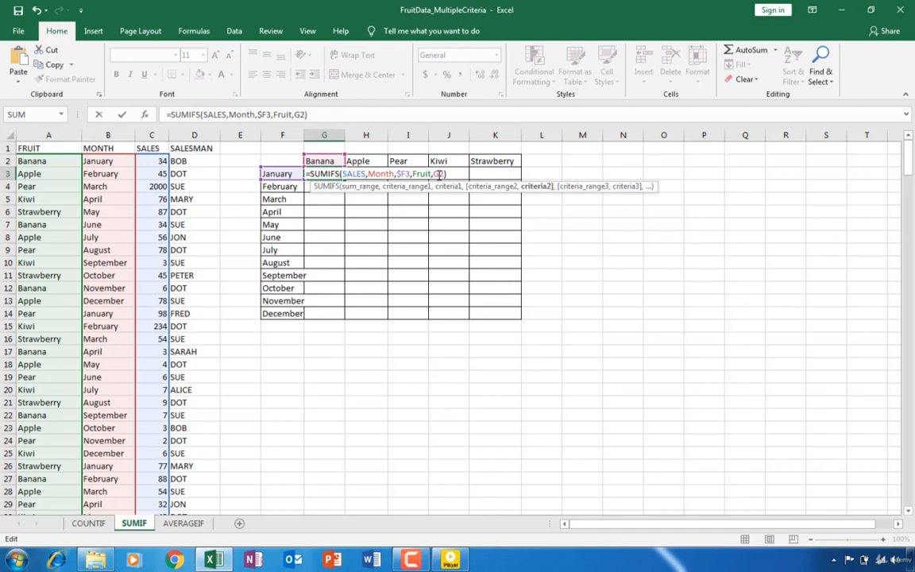
type("$")
key("Return")
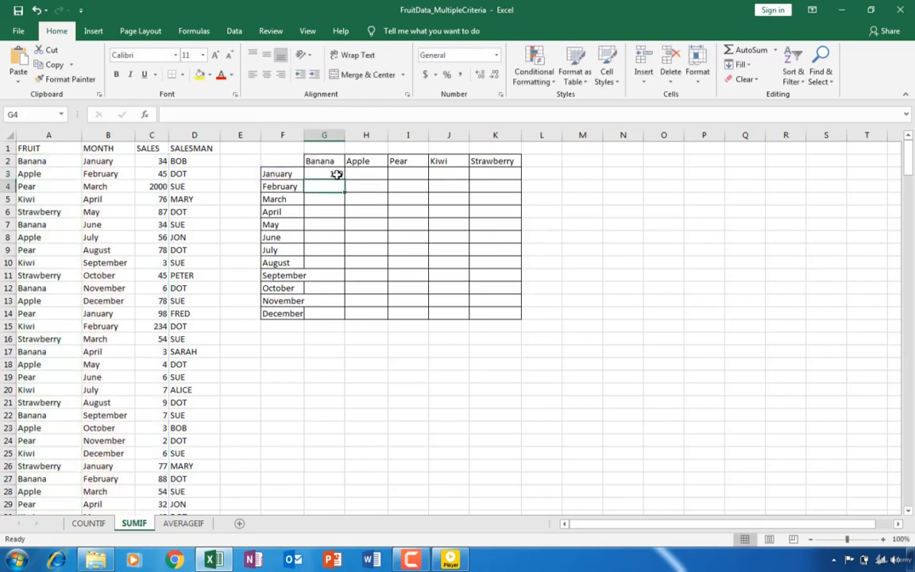
Fill the G3 SUMIFS formula across to Strawberry and down to December, covering G3:K14
left_click(337, 174)
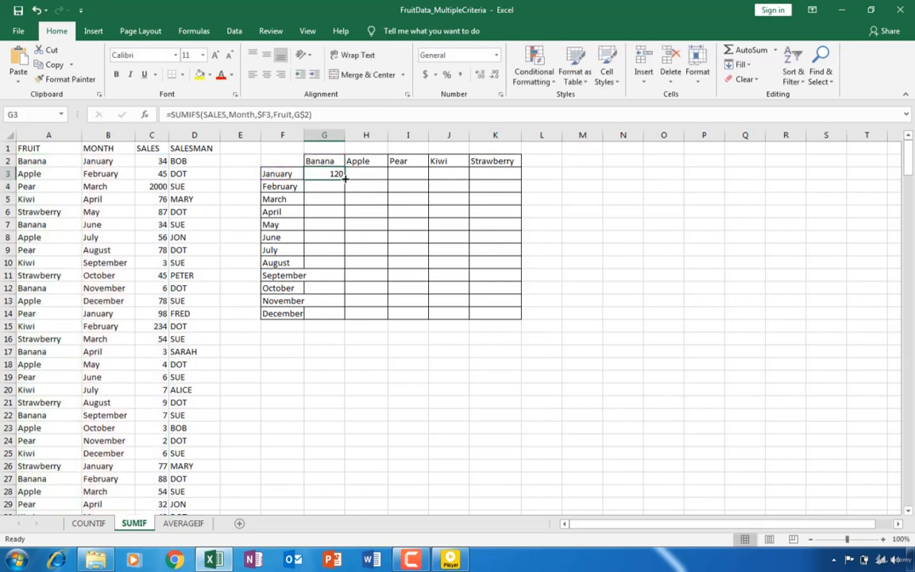
left_click_drag(345, 178, 506, 327)
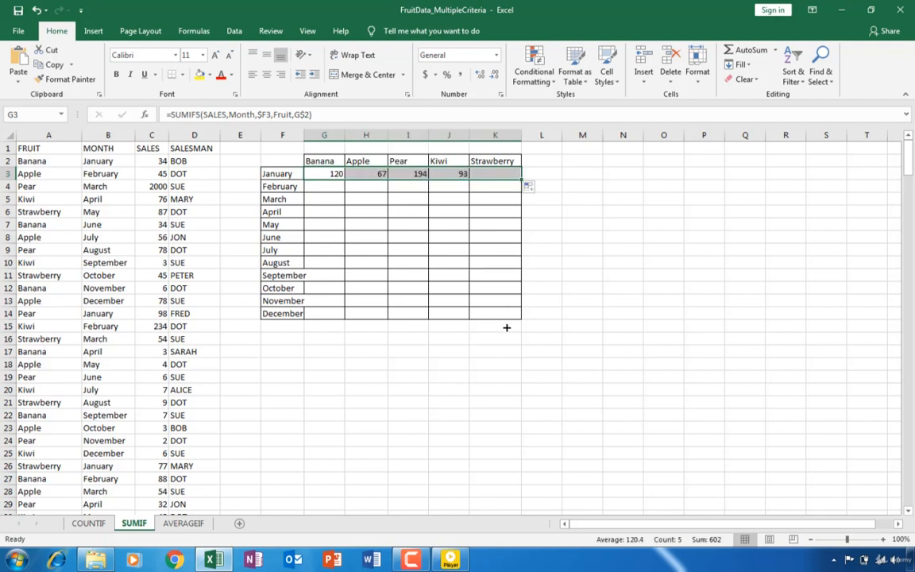
double_click(522, 180)
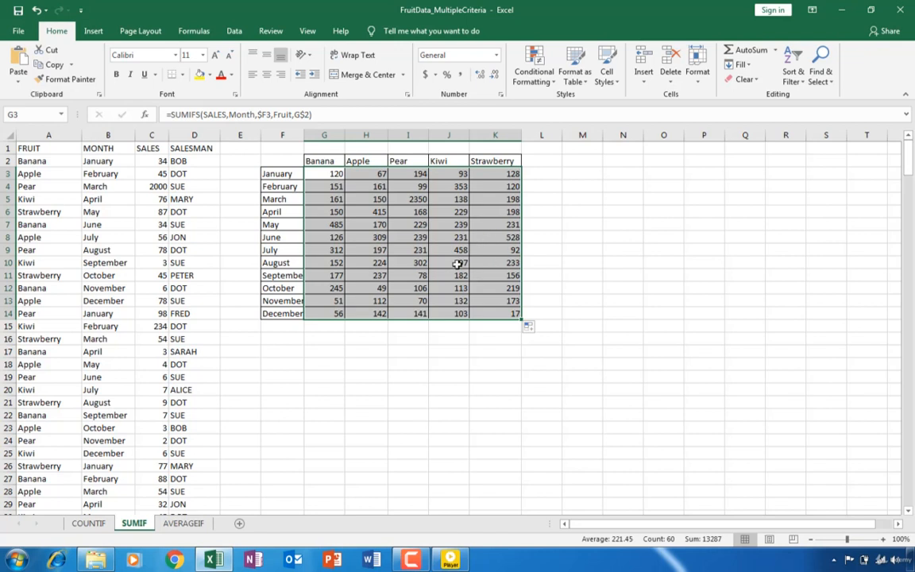
Switch to the AVERAGEIF sheet
left_click(182, 524)
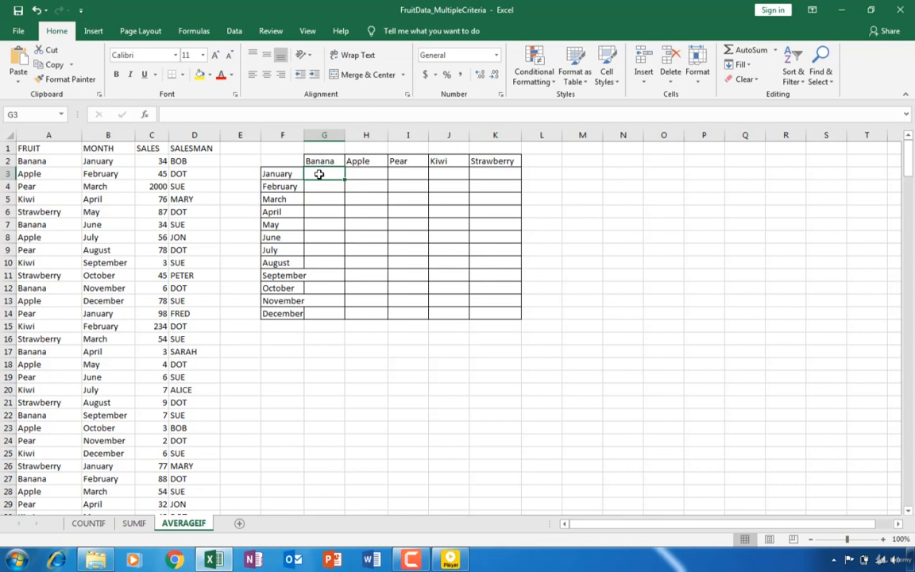
type("=")
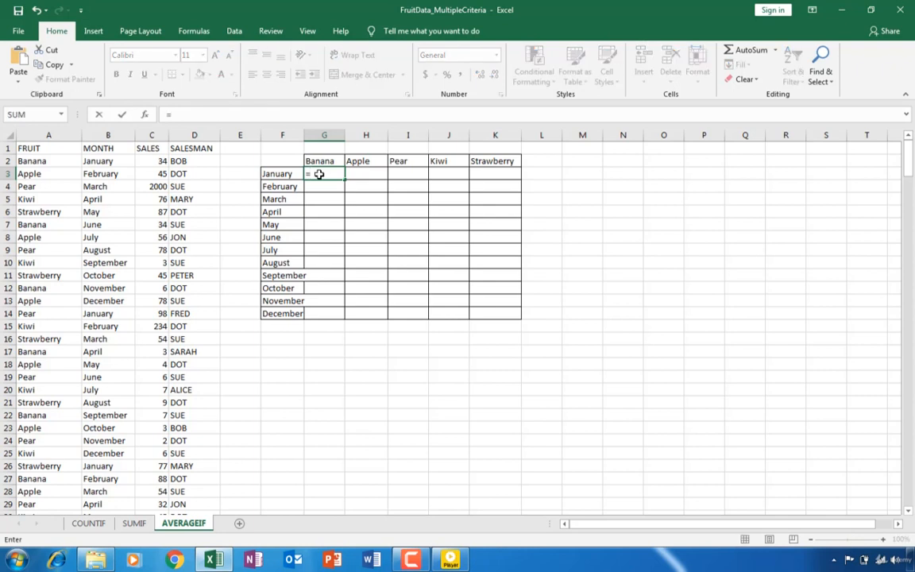
type("aver")
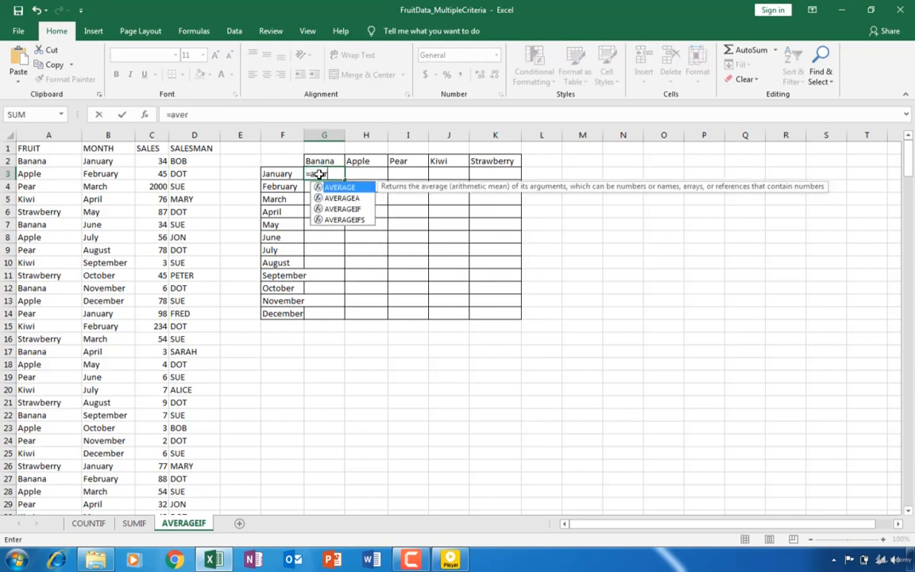
type("ageif")
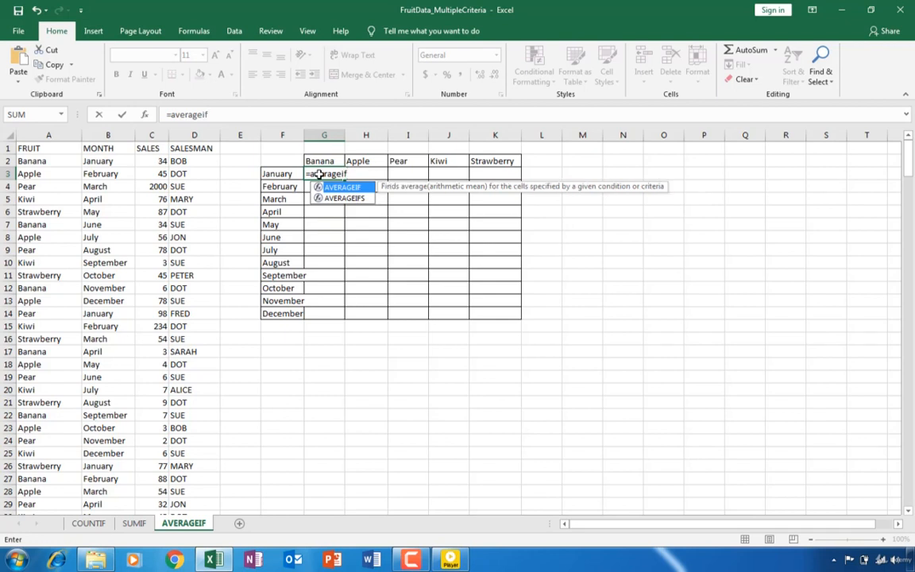
type("s")
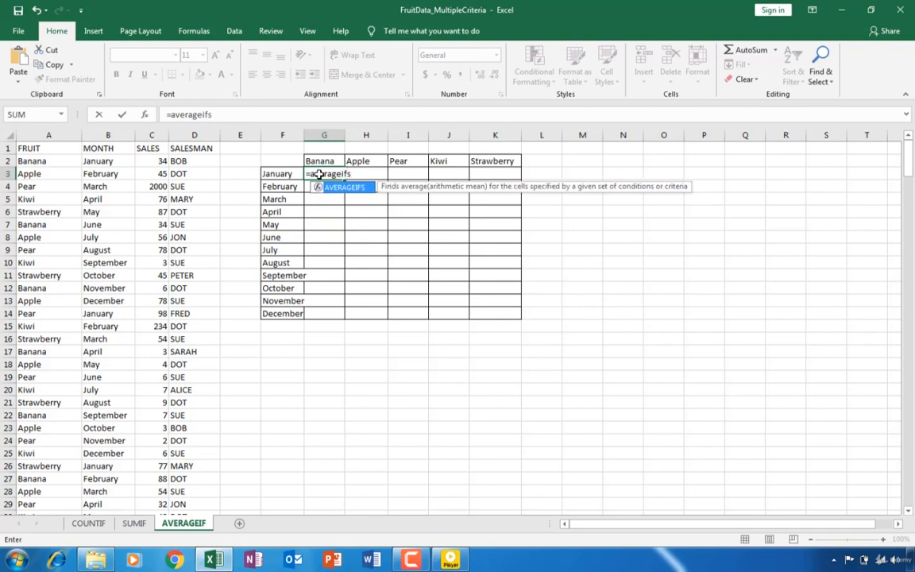
type("(")
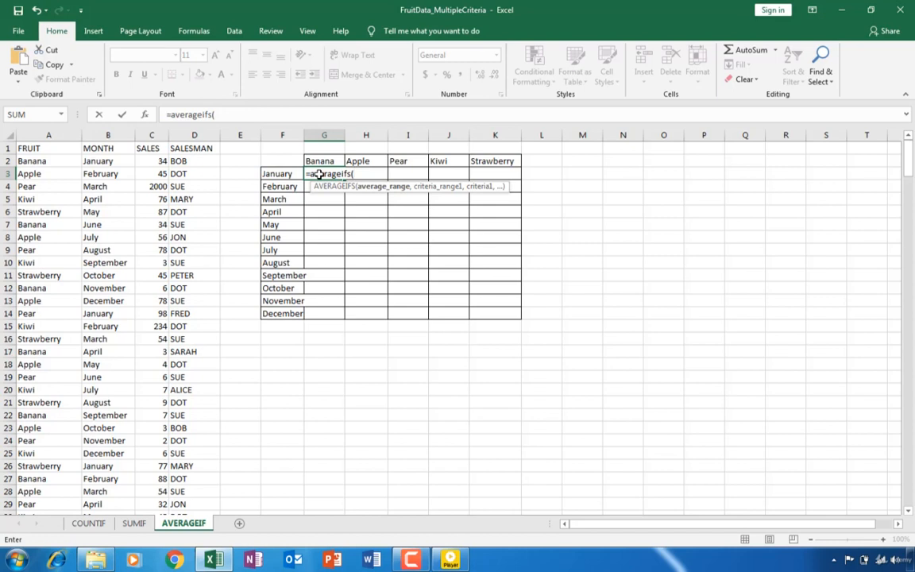
type("sales")
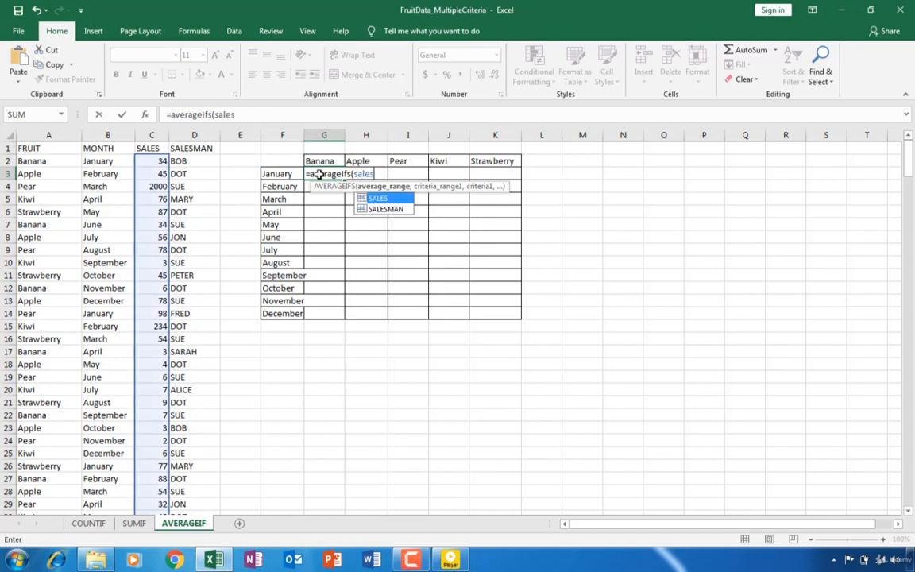
type(",month")
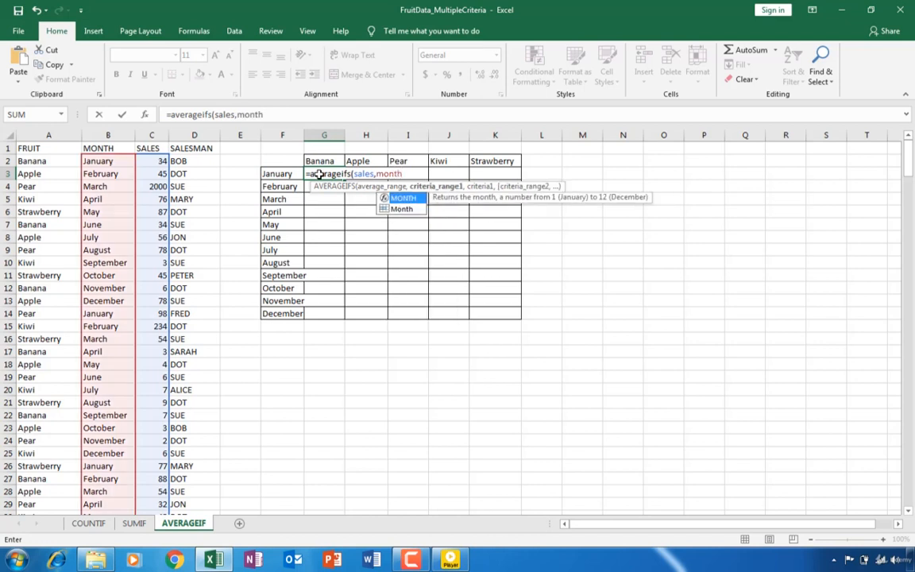
type(",")
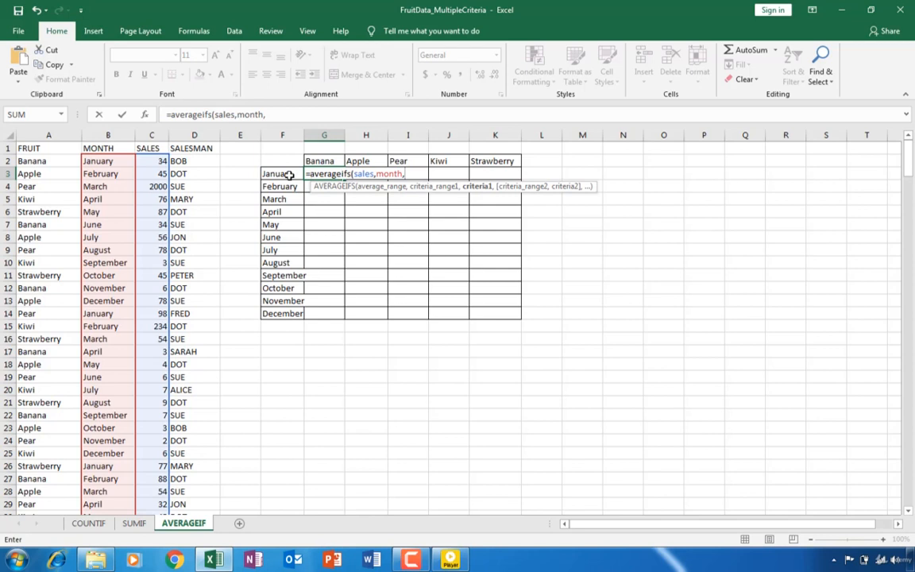
left_click(289, 175)
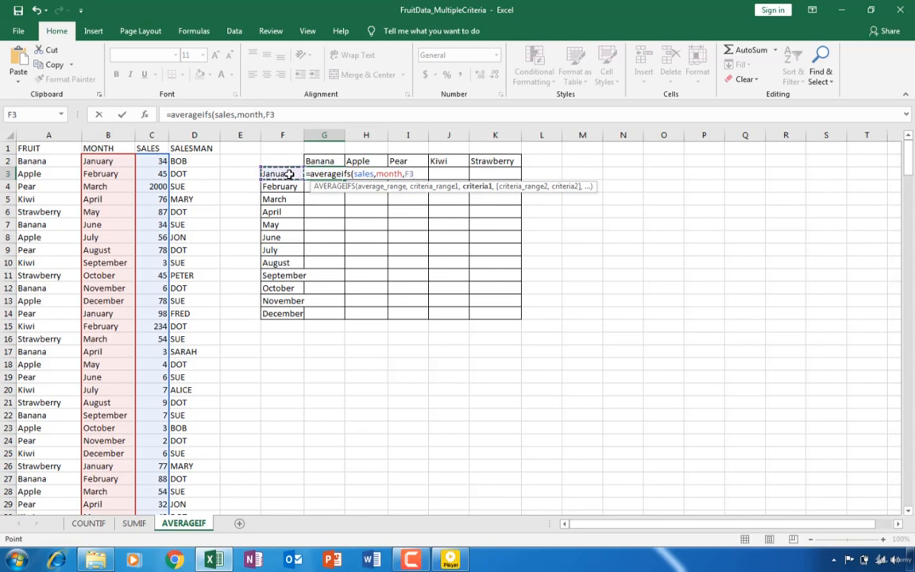
type(",")
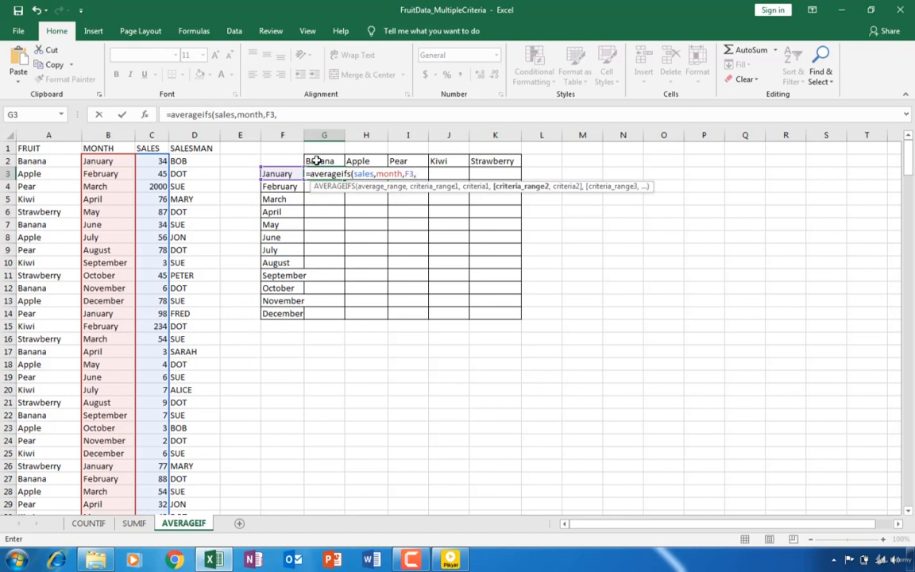
left_click(317, 161)
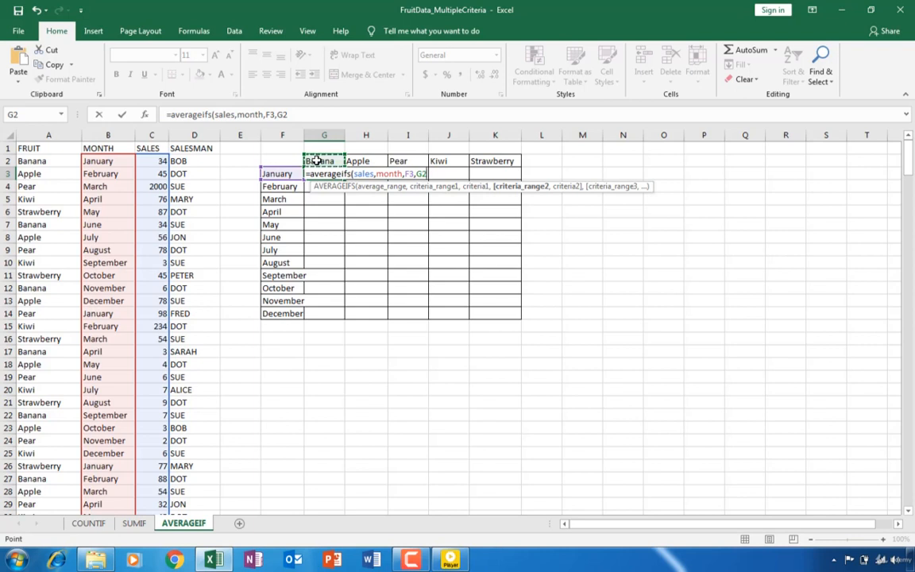
type(")")
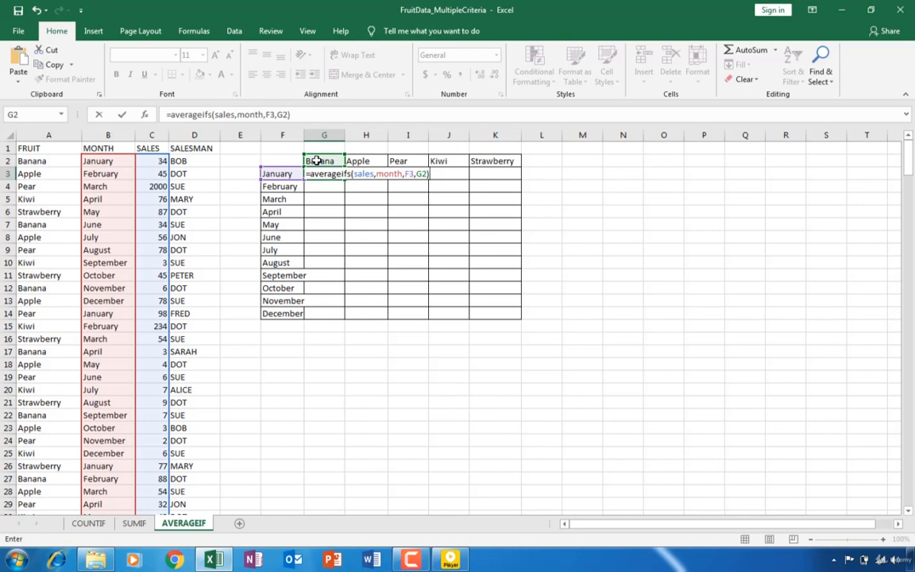
key("Return")
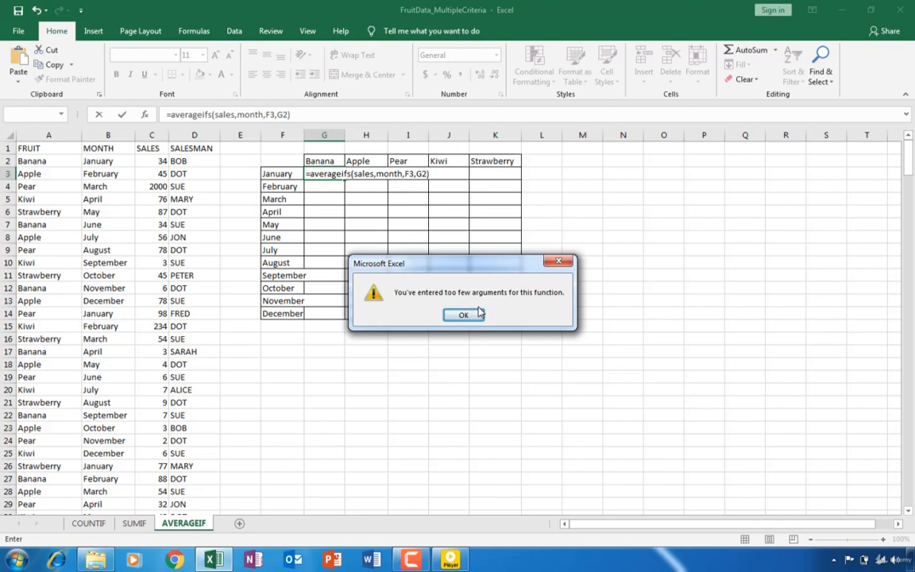
left_click(468, 314)
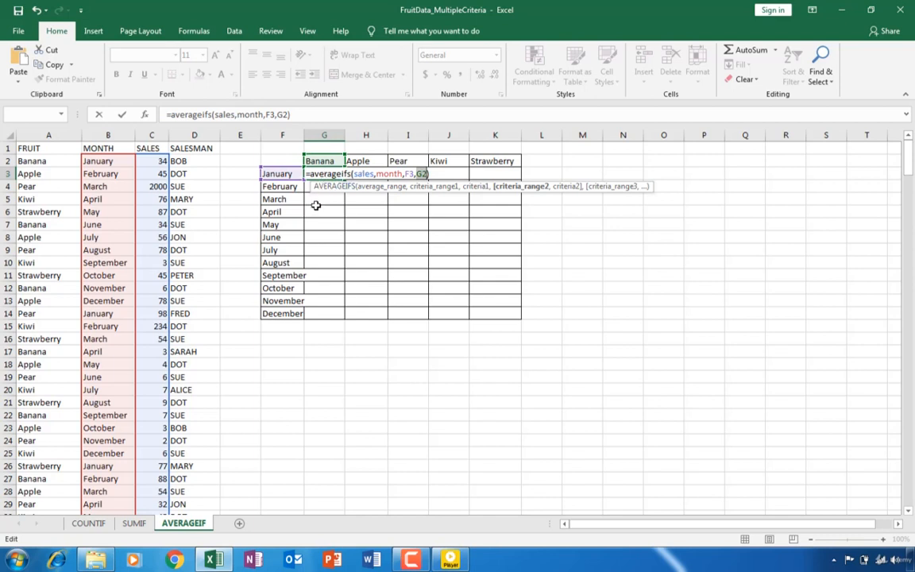
key("Escape")
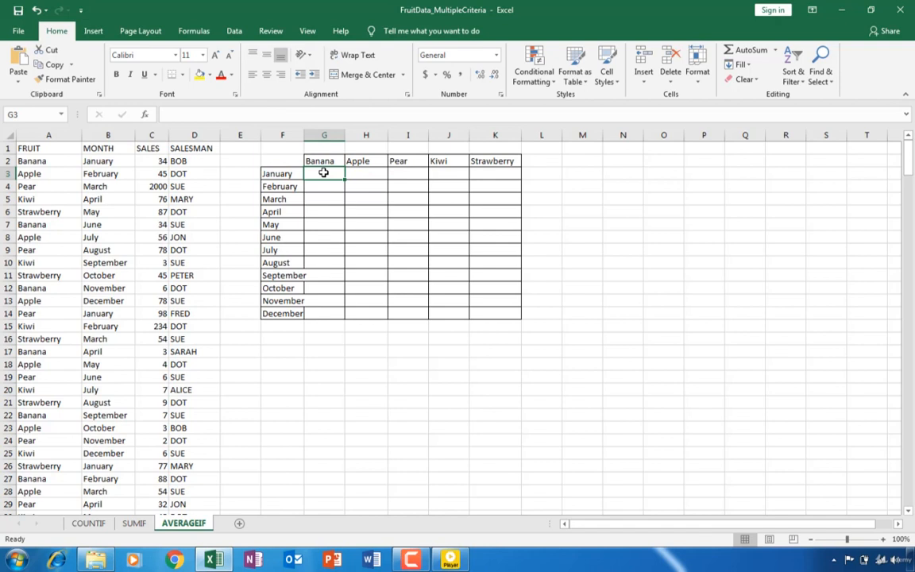
right_click(323, 172)
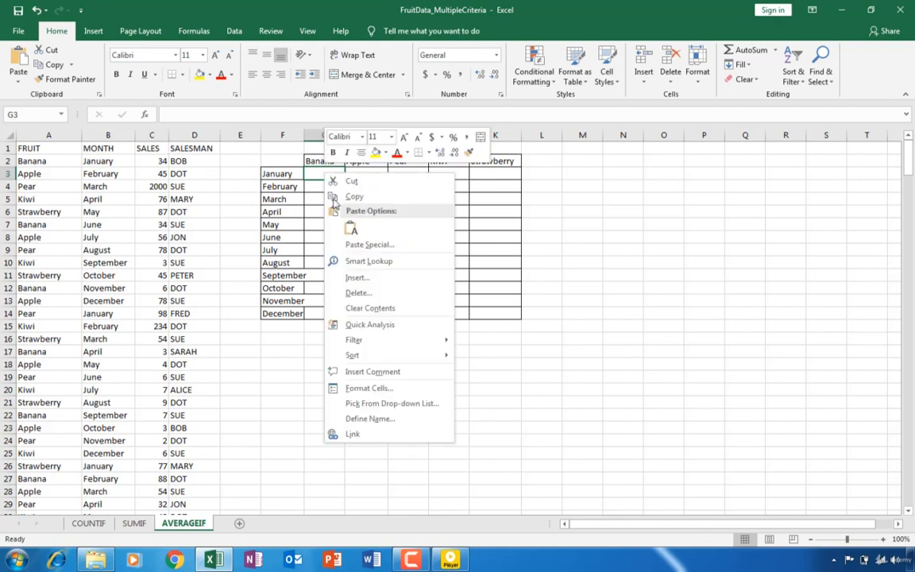
left_click(369, 309)
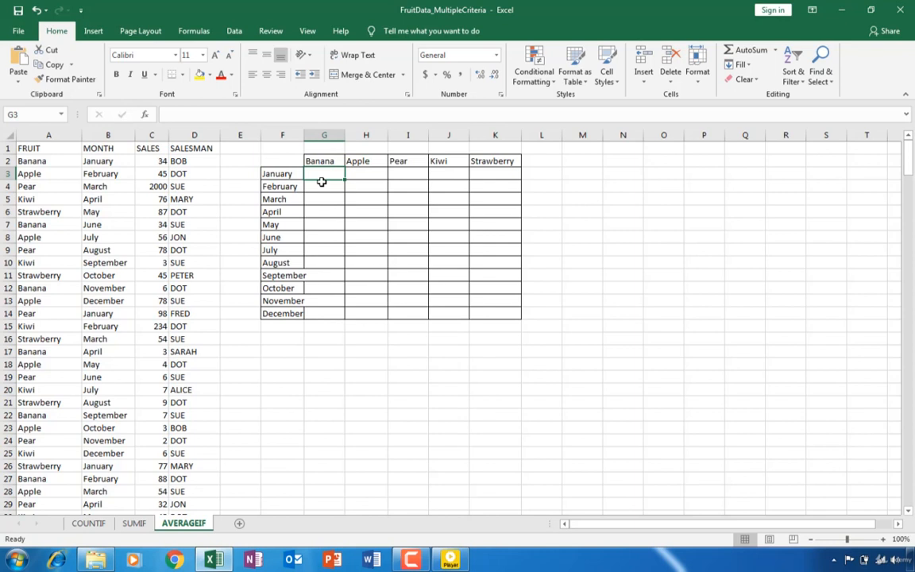
Begin the formula =avaerageifs(sales,month,F3 in the January/Banana cell G3, with the January cell F3 as the first criterion
type("=")
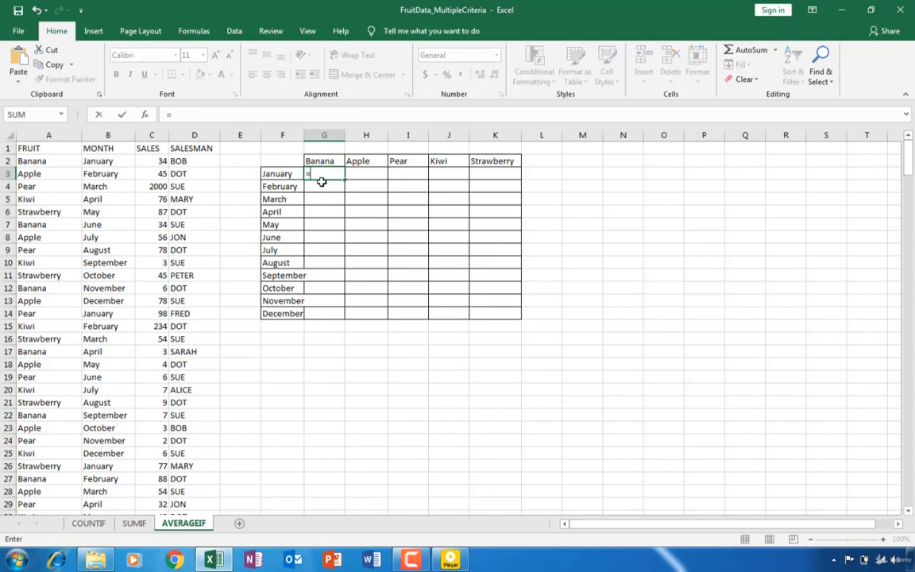
type("avaerageifs(")
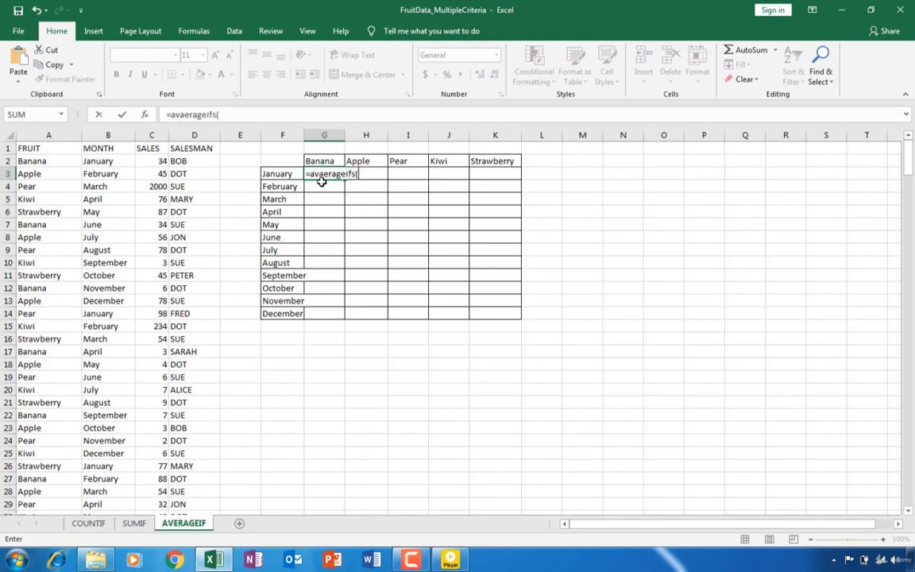
type("sa")
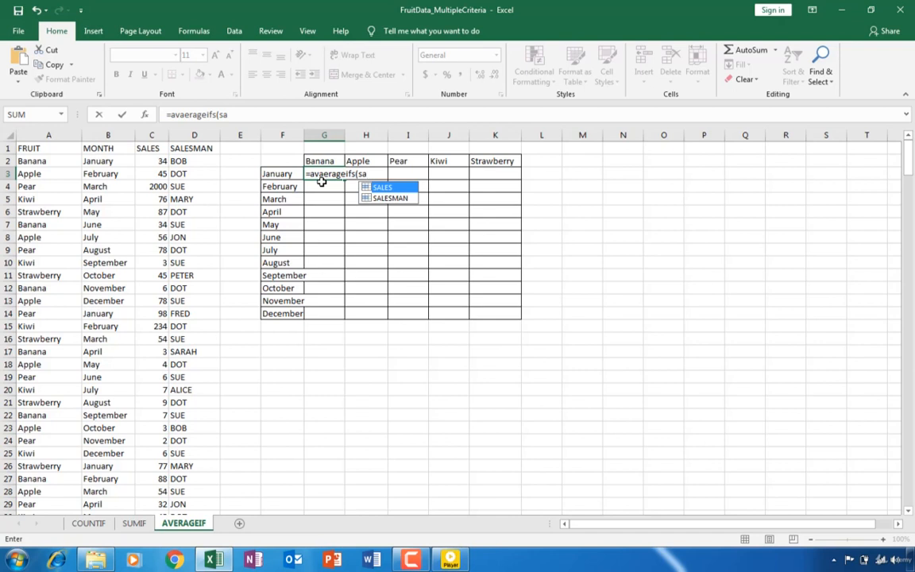
type("les")
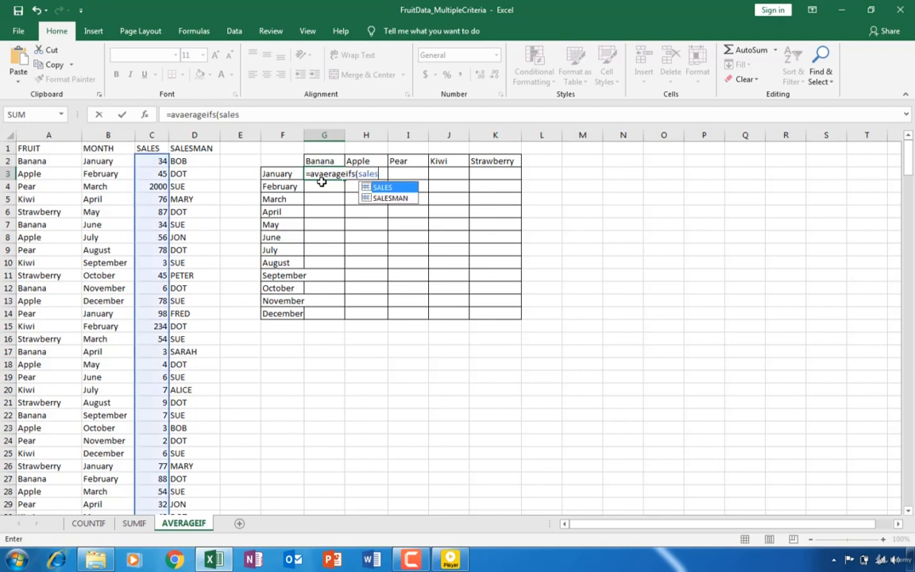
type(",month")
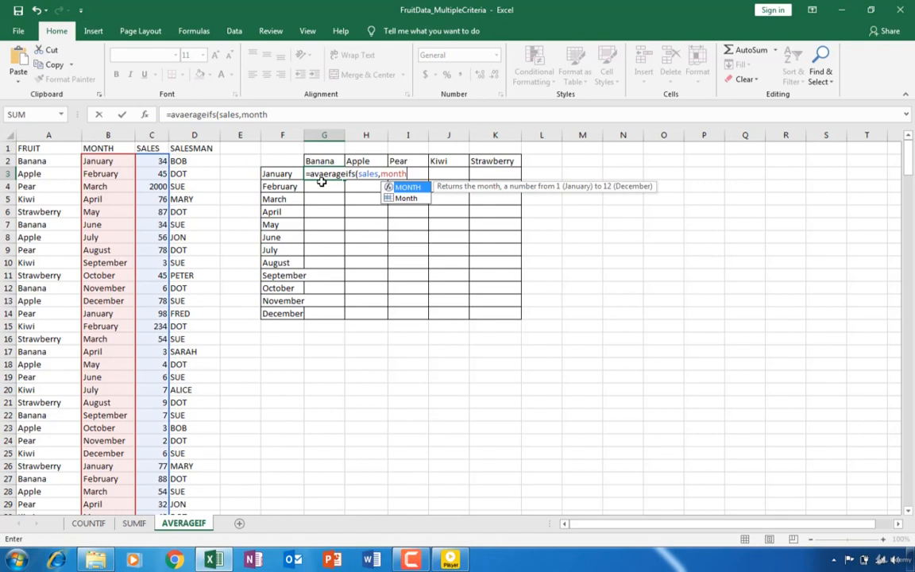
type(",")
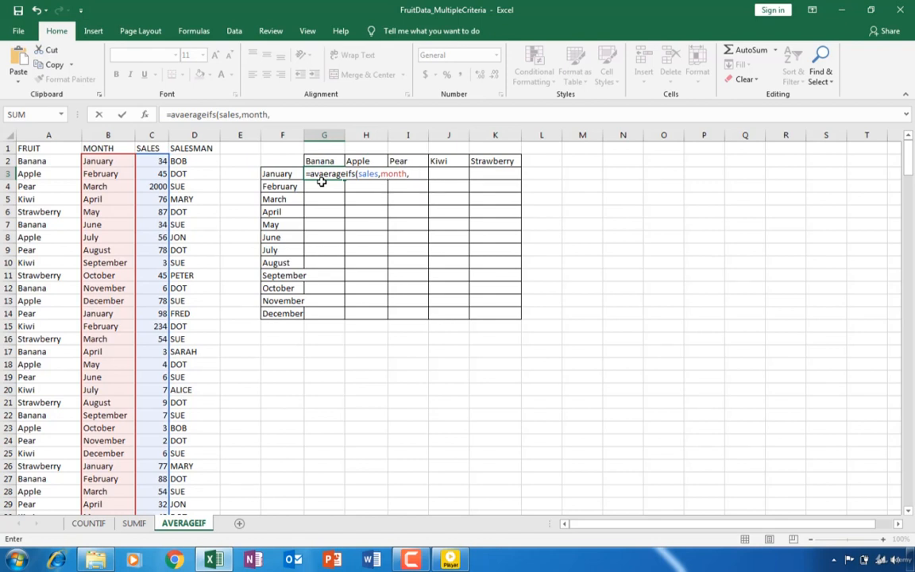
left_click(283, 174)
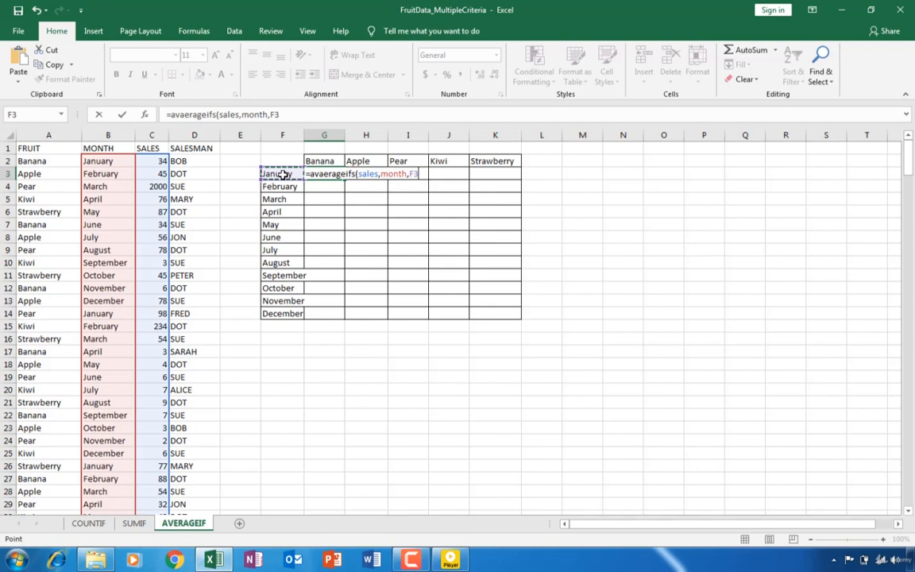
Add the named range fruit with the Banana header G2 as the second criterion and enter the formula in G3
type(",fruit")
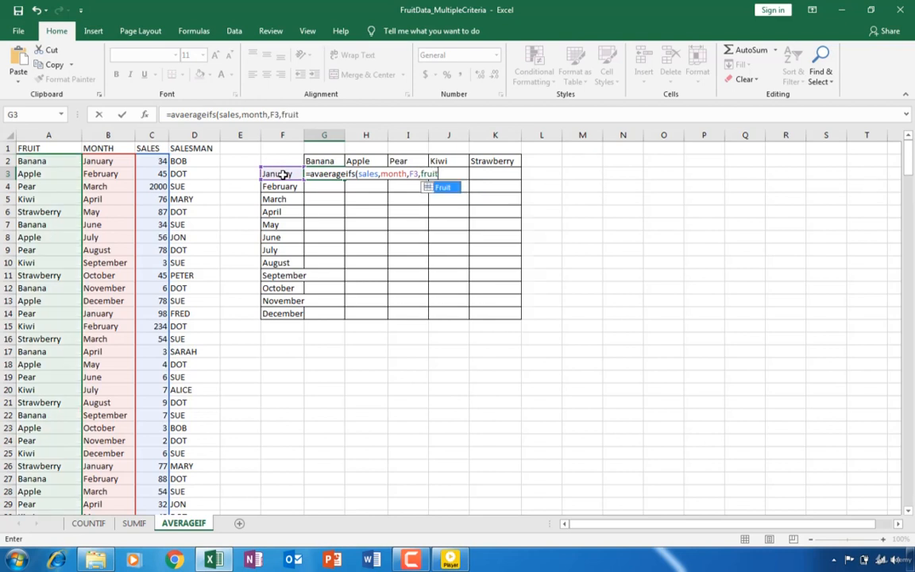
type(",")
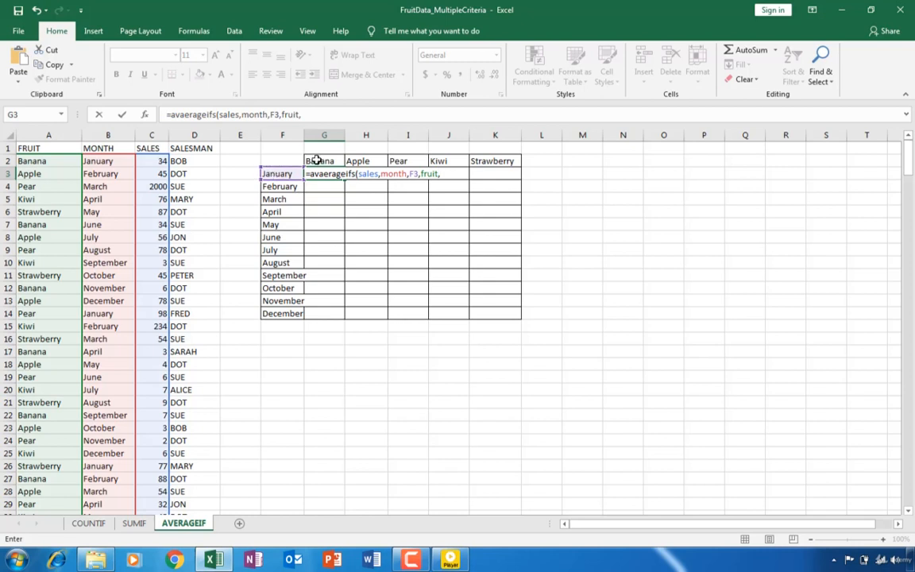
left_click(316, 160)
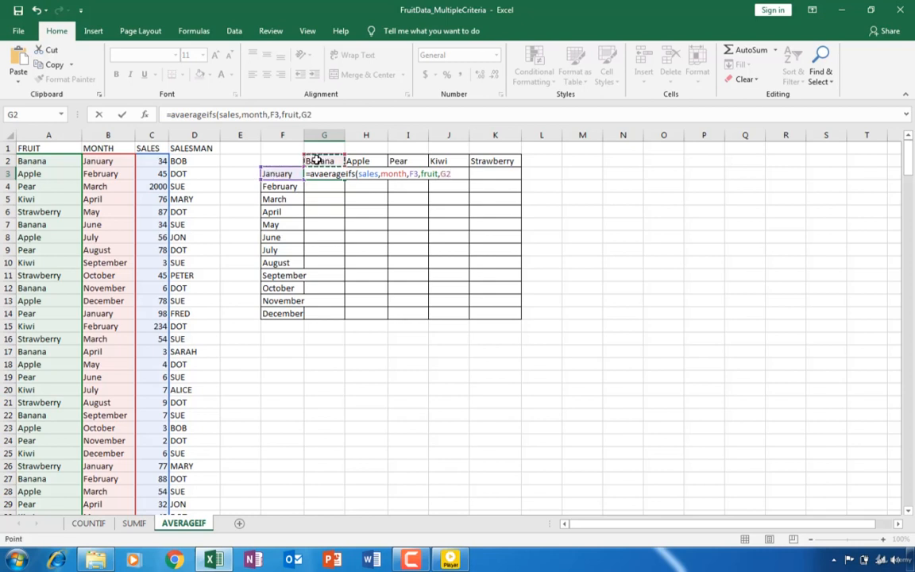
key("Return")
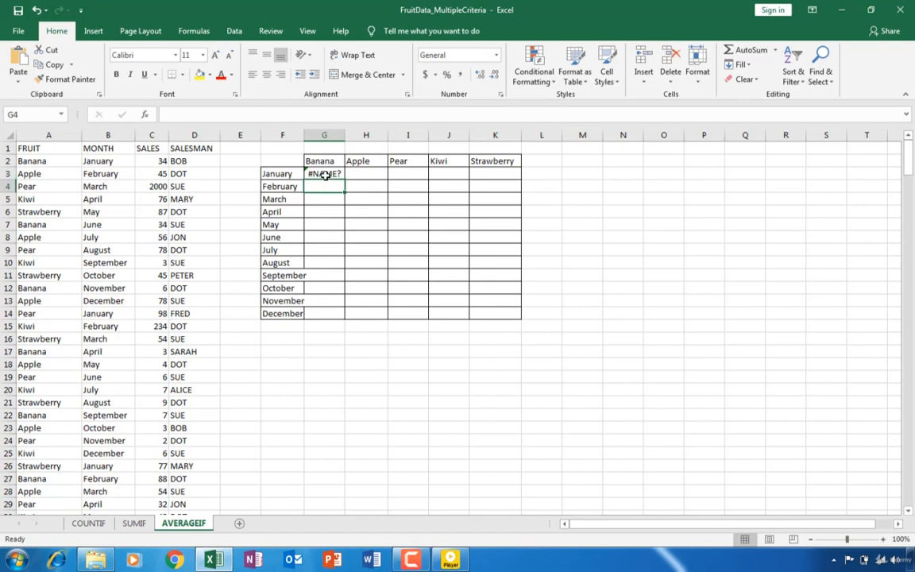
Correct the misspelled function name in G3, making the formula =AVERAGEIFS(SALES,Month,F3,Fruit,G2)
left_click(326, 175)
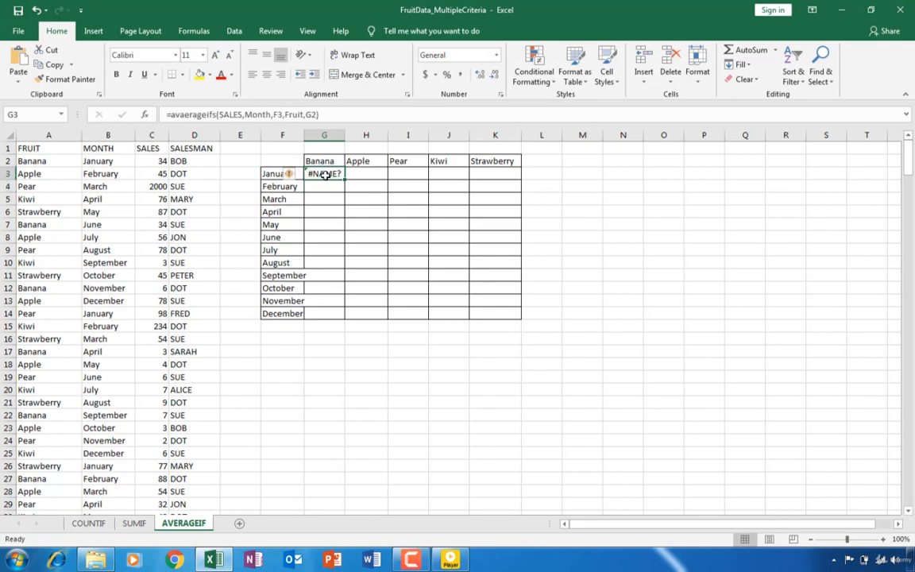
left_click(184, 115)
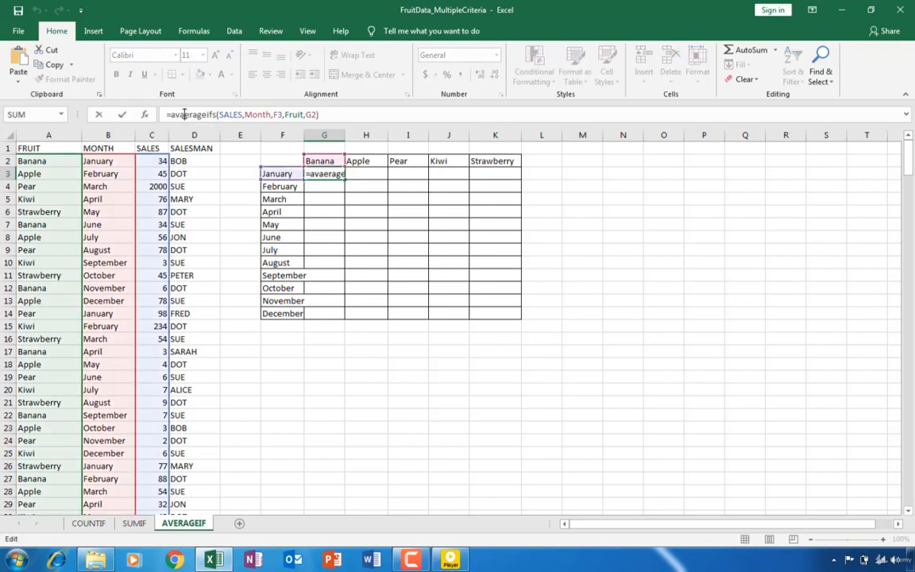
key("BackSpace")
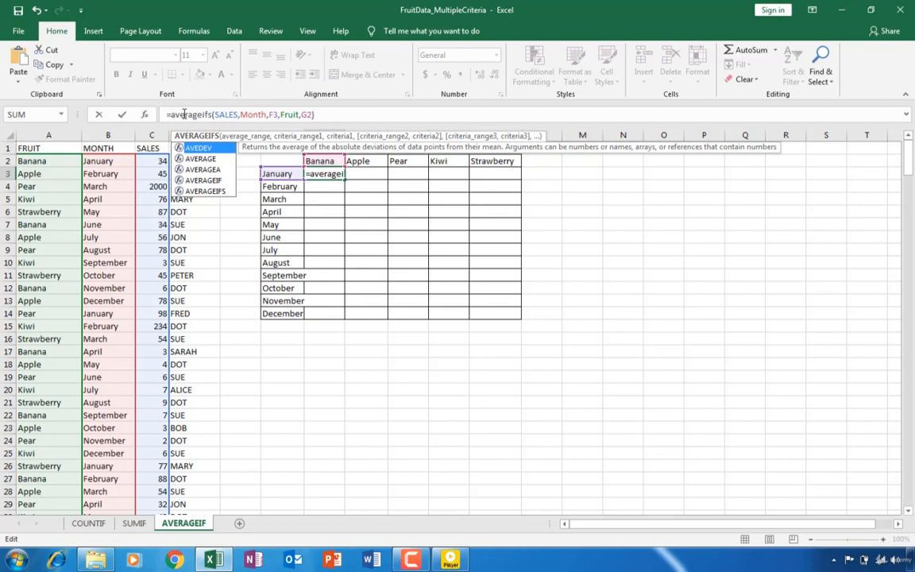
key("Return")
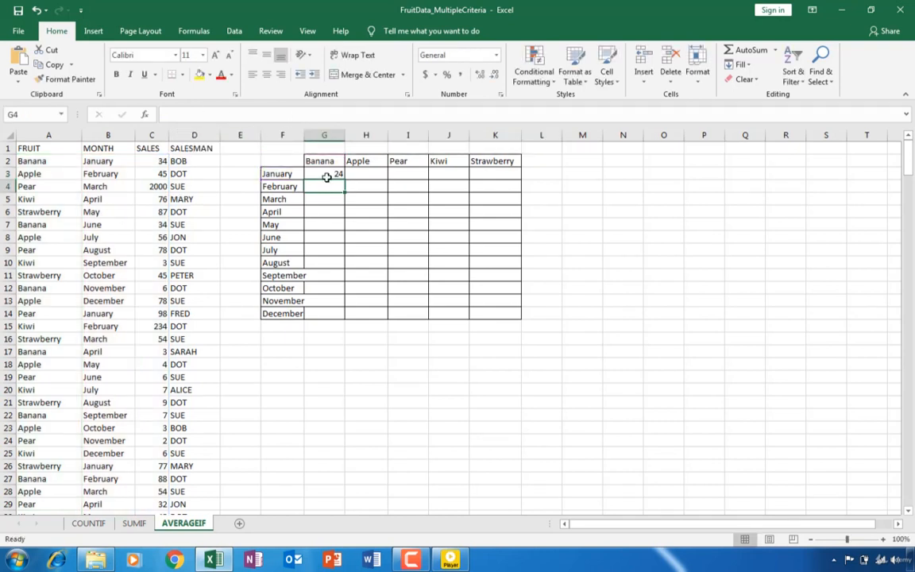
left_click(327, 177)
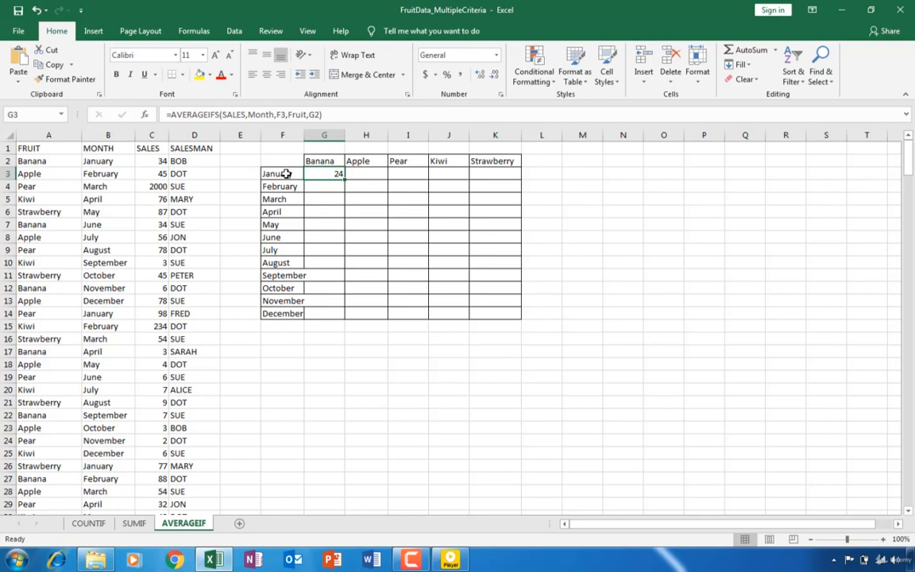
left_click(287, 173)
left_click(329, 163)
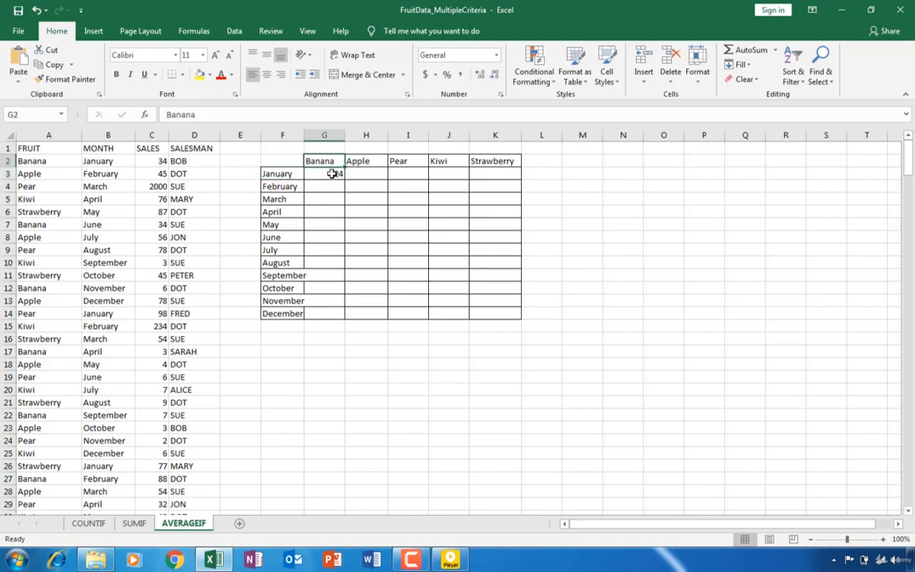
Change the references in G3 to mixed ones, making the formula =AVERAGEIFS(SALES,Month,$F3,Fruit,G$2)
double_click(332, 173)
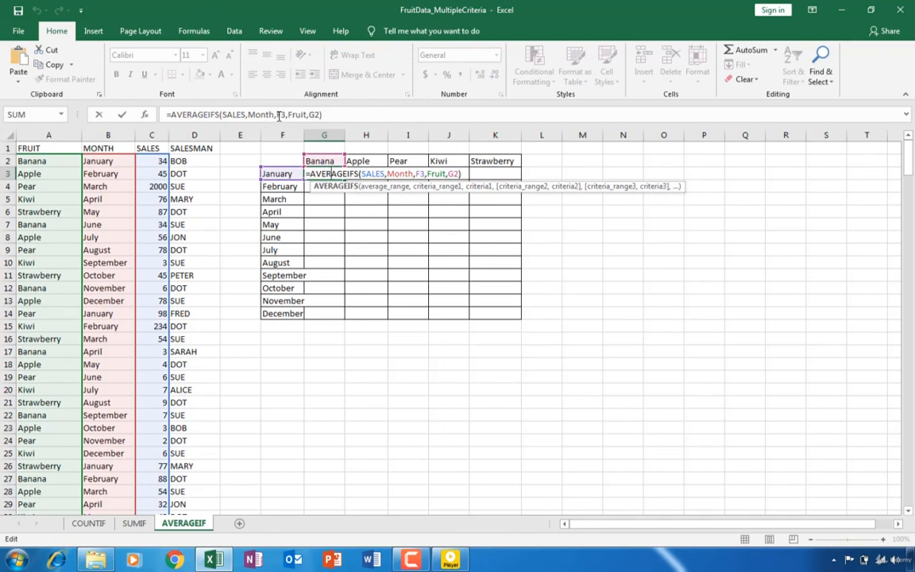
left_click(279, 114)
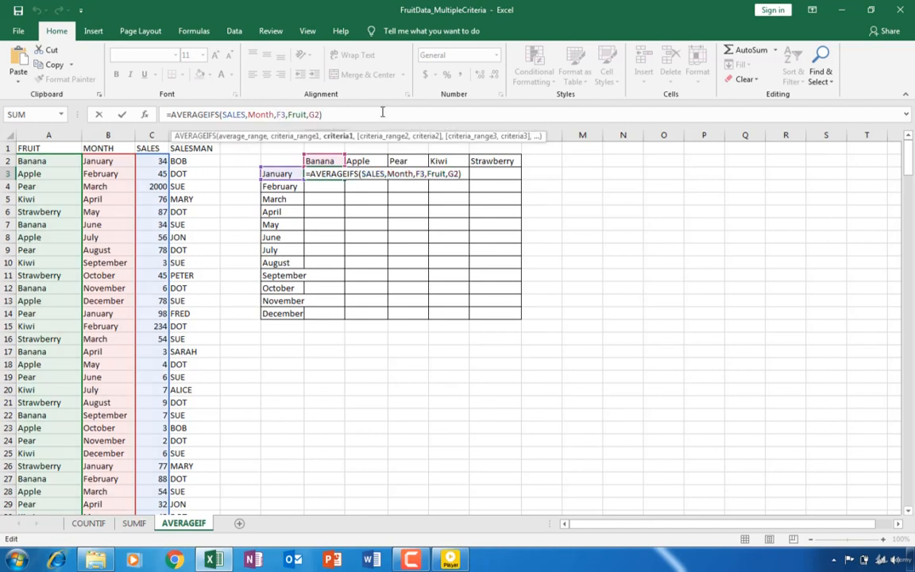
key("F4")
key("F4")
key("F4")
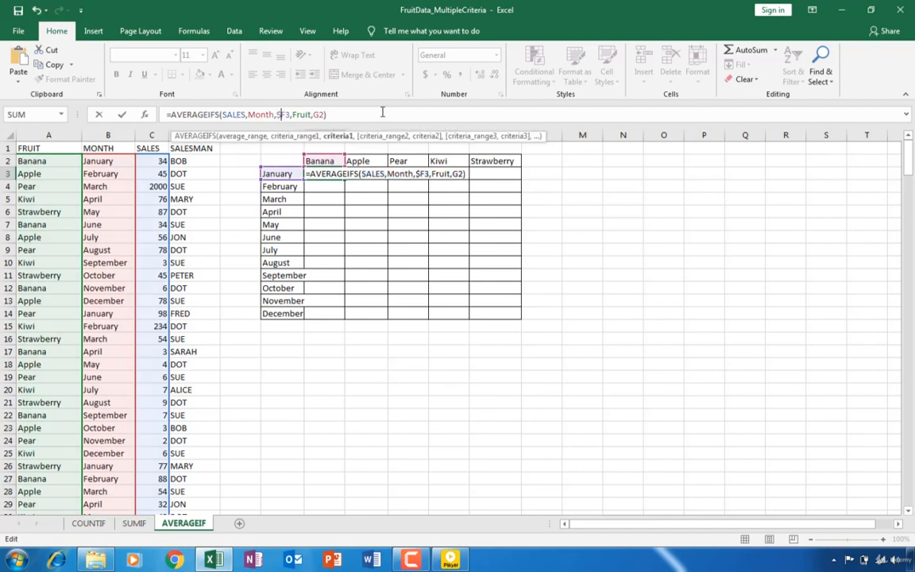
left_click(321, 114)
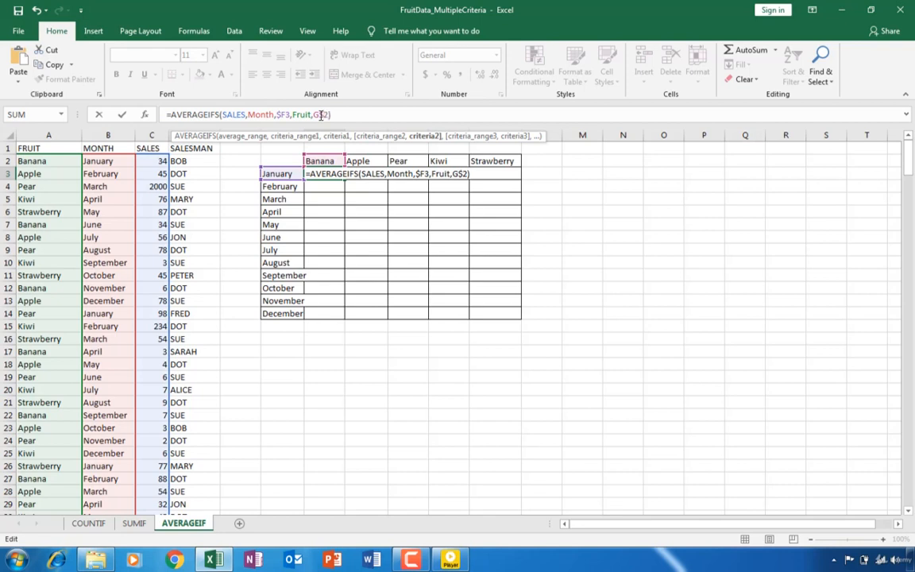
key("Return")
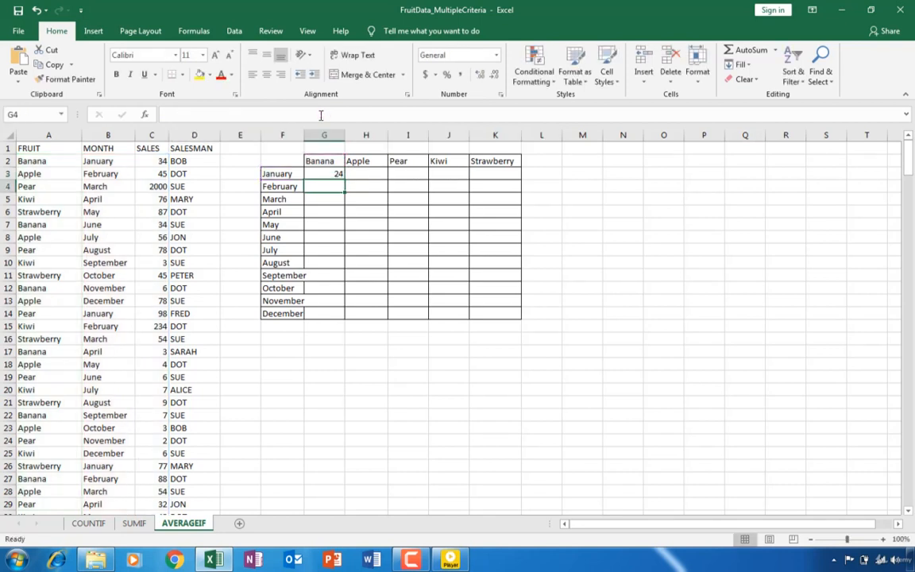
Fill the G3 formula across to Strawberry and down to December, covering the table range G3:K14
left_click(325, 175)
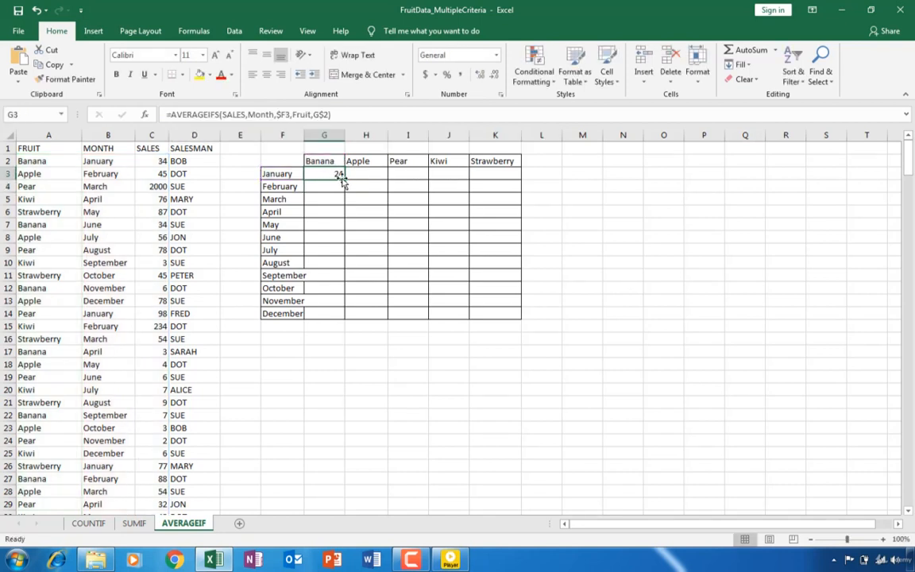
left_click_drag(337, 175, 507, 312)
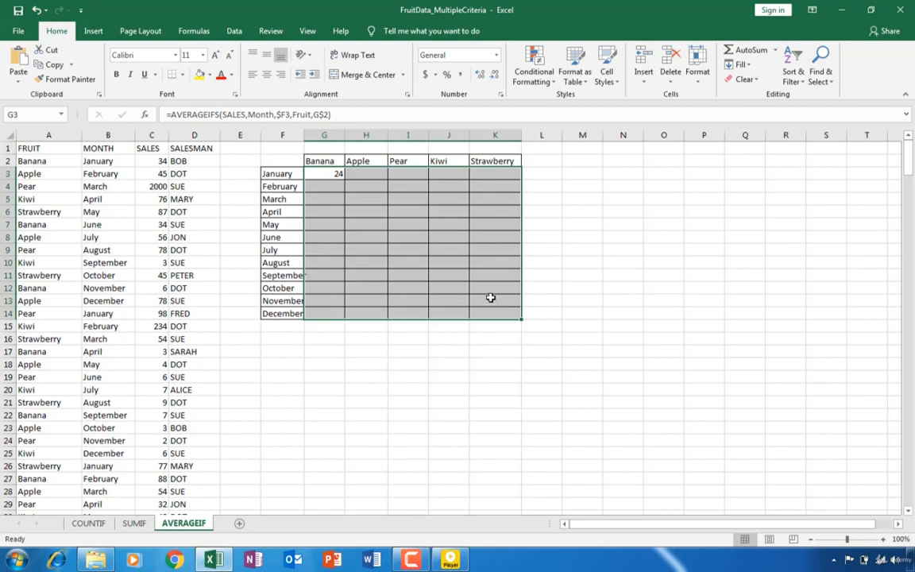
left_click(337, 175)
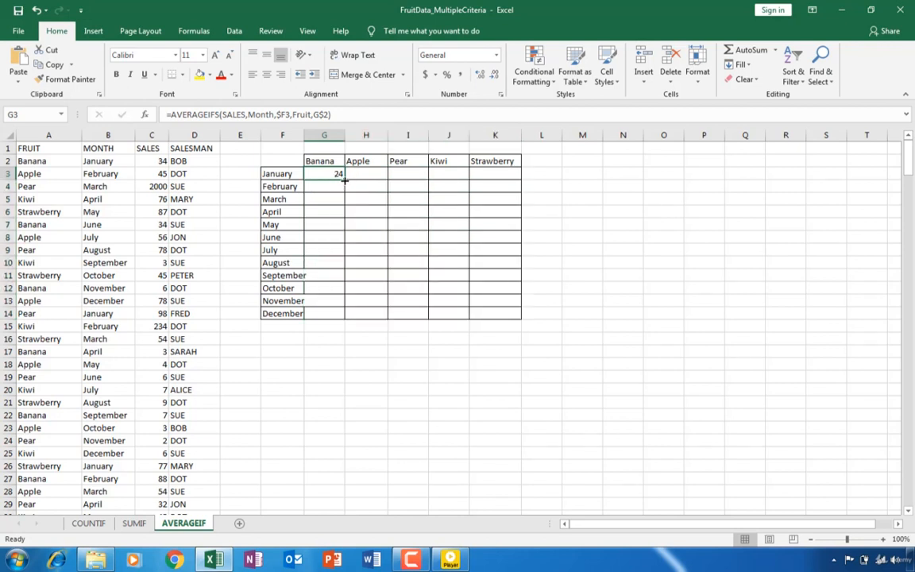
left_click_drag(345, 180, 522, 239)
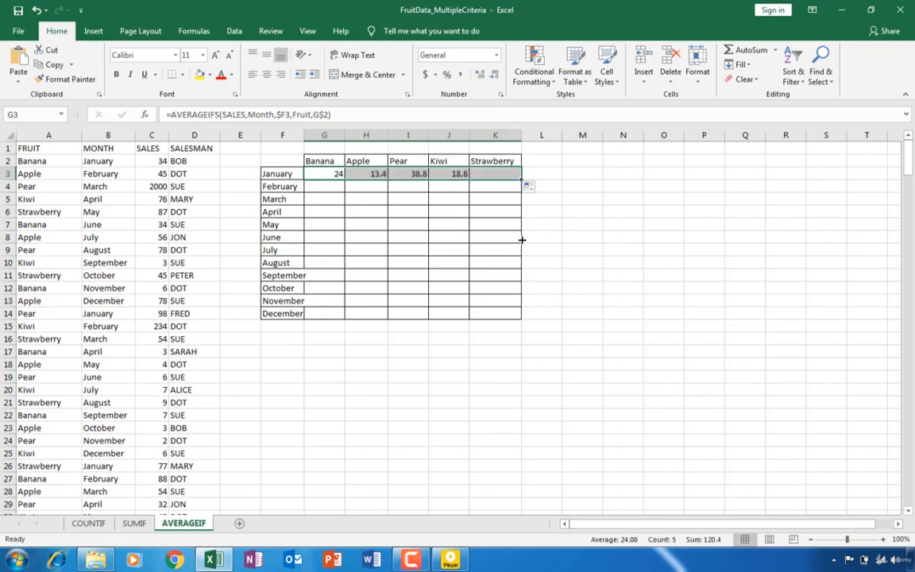
double_click(522, 180)
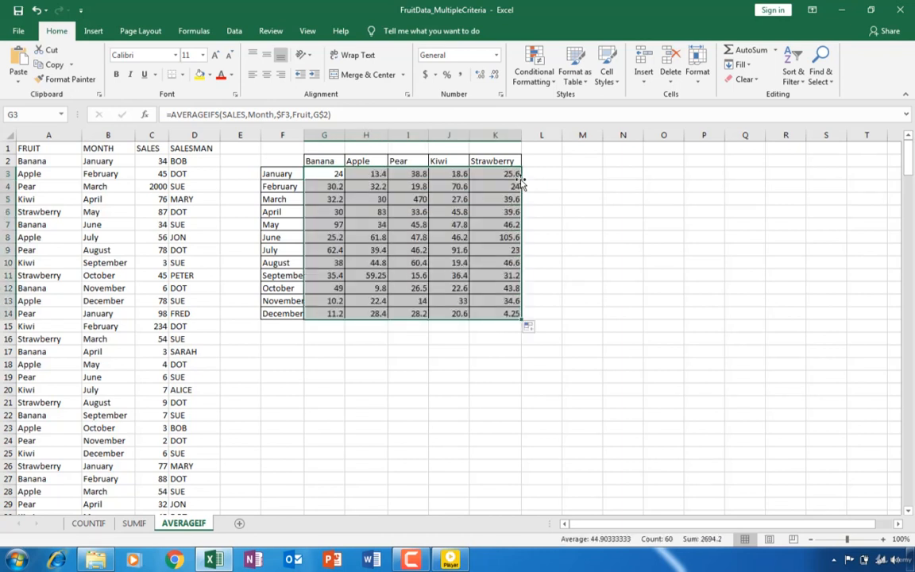